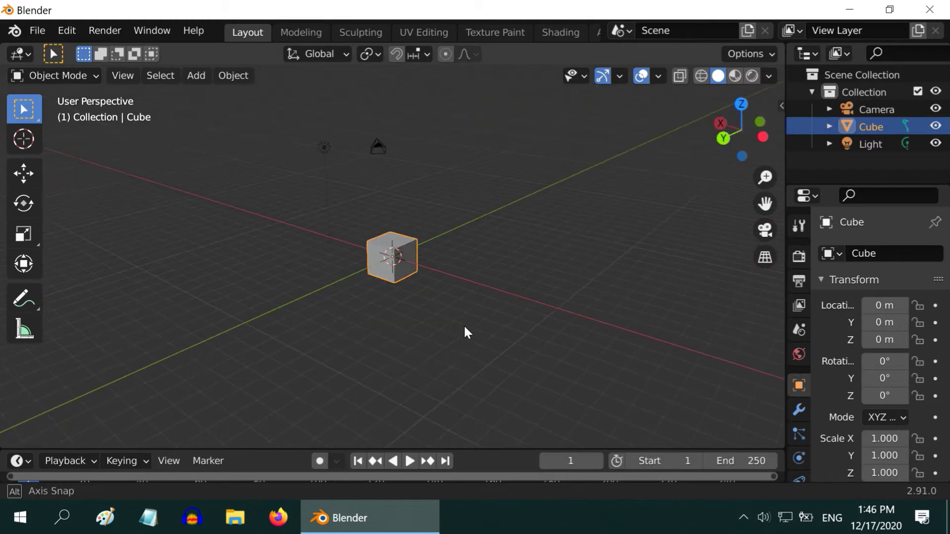
Step: Orbit around the cube to bring the camera into sight, then toggle between orthographic and perspective projection
middle_click_drag(559, 329, 379, 335)
scroll(379, 335, "up", 3)
middle_click_drag(505, 344, 453, 310)
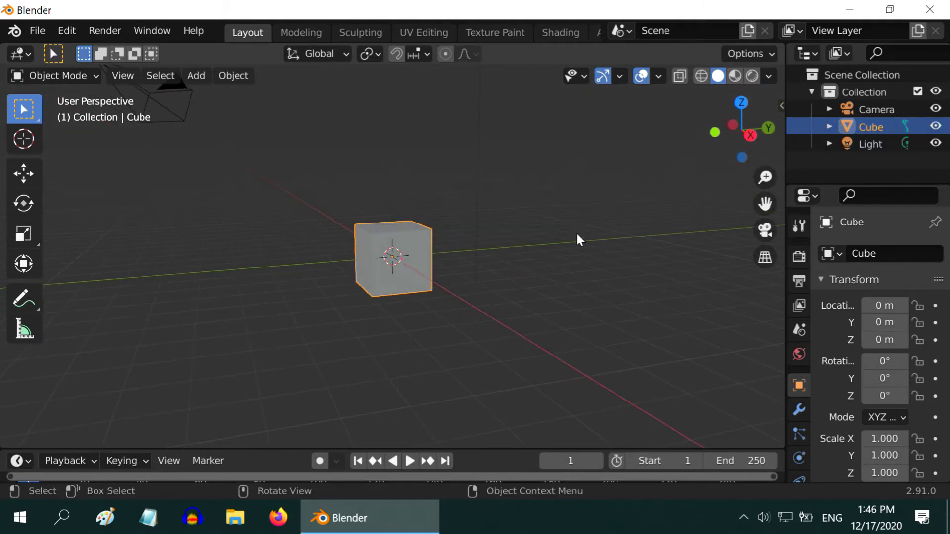
scroll(572, 208, "down", 3)
scroll(568, 209, "up", 2)
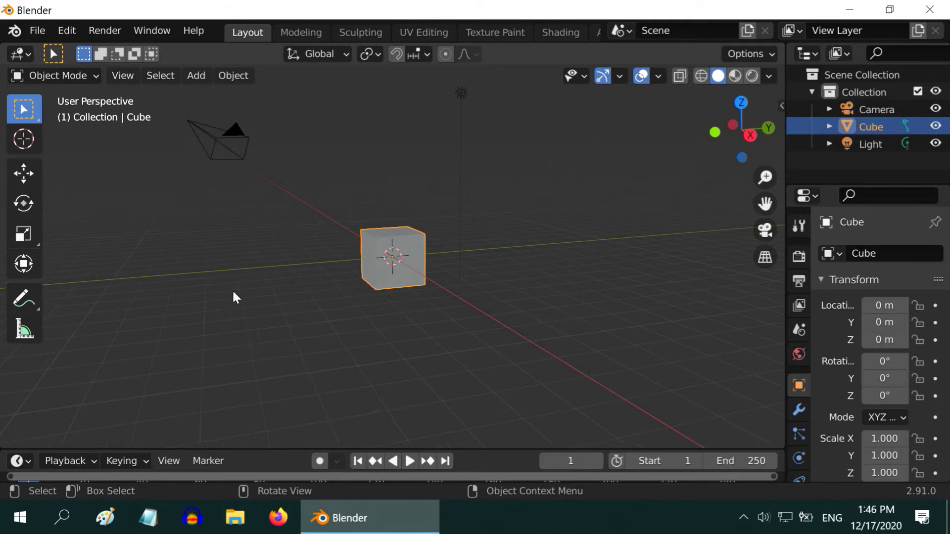
middle_click_drag(504, 314, 509, 312)
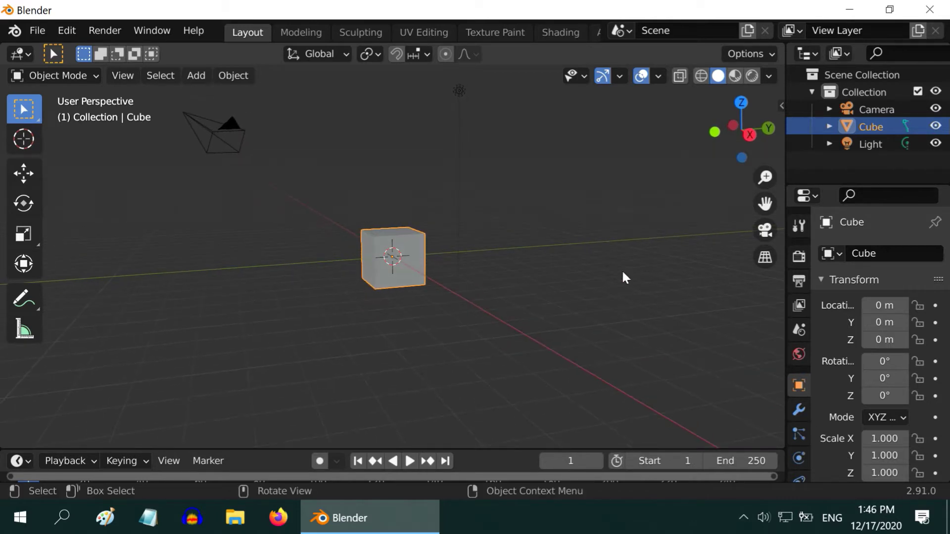
left_click(755, 256)
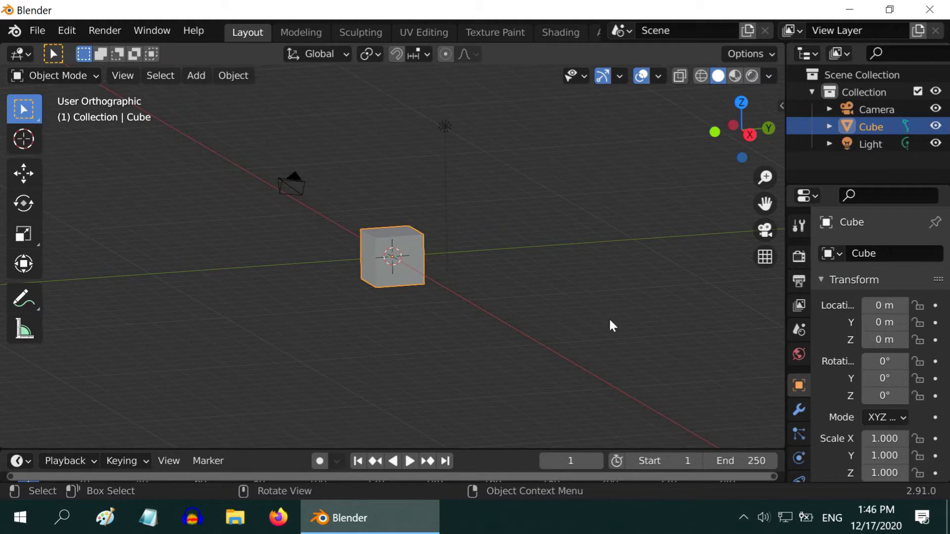
left_click(765, 257)
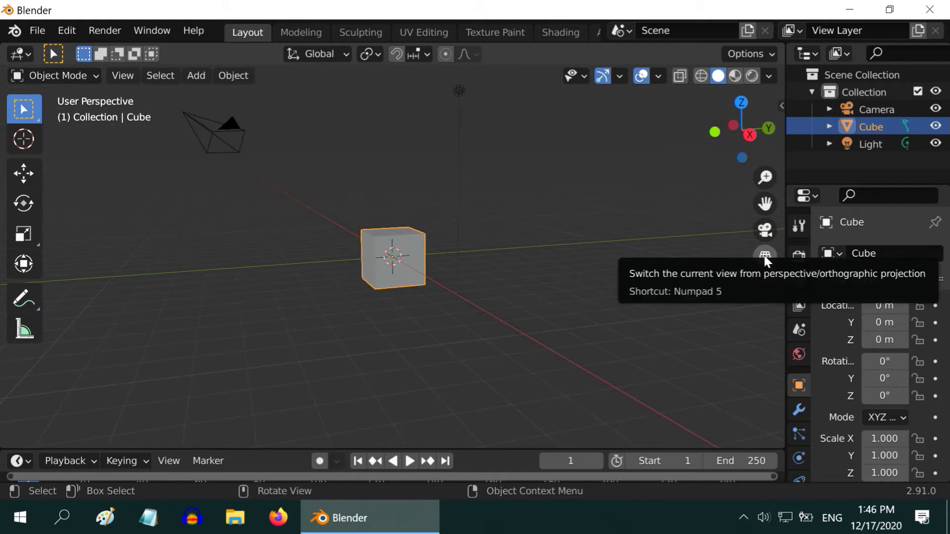
left_click(765, 257)
left_click(765, 258)
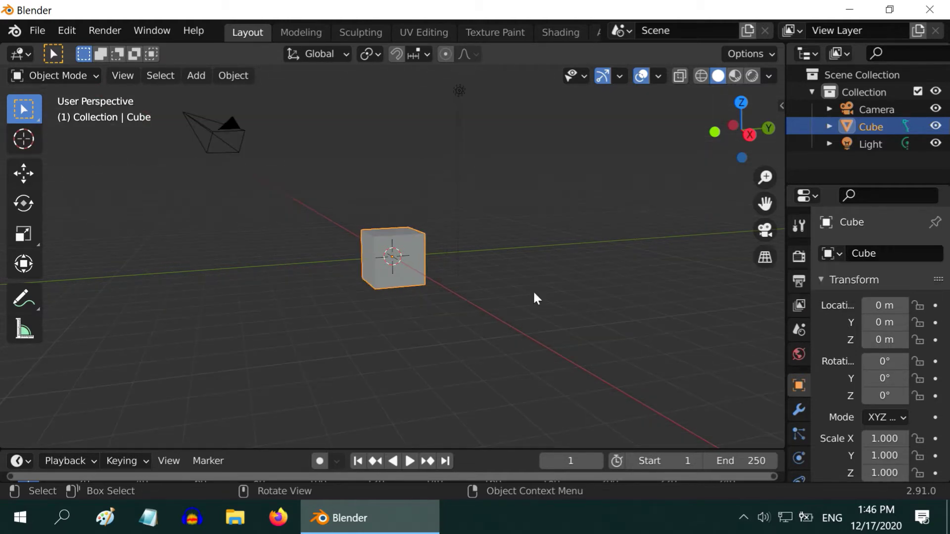
Step: With the Move tool, slide the cube along X to location 0.321
left_click(26, 174)
mouse_move(415, 270)
left_mouse_down()
mouse_move(562, 367)
mouse_move(443, 278)
mouse_move(278, 177)
mouse_move(382, 265)
mouse_move(504, 346)
mouse_move(409, 269)
left_mouse_up()
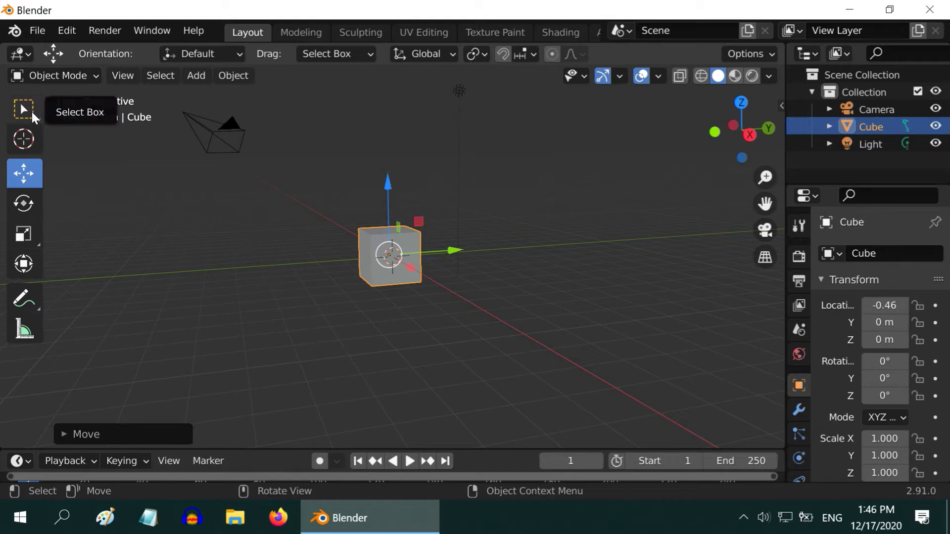
left_click(764, 258)
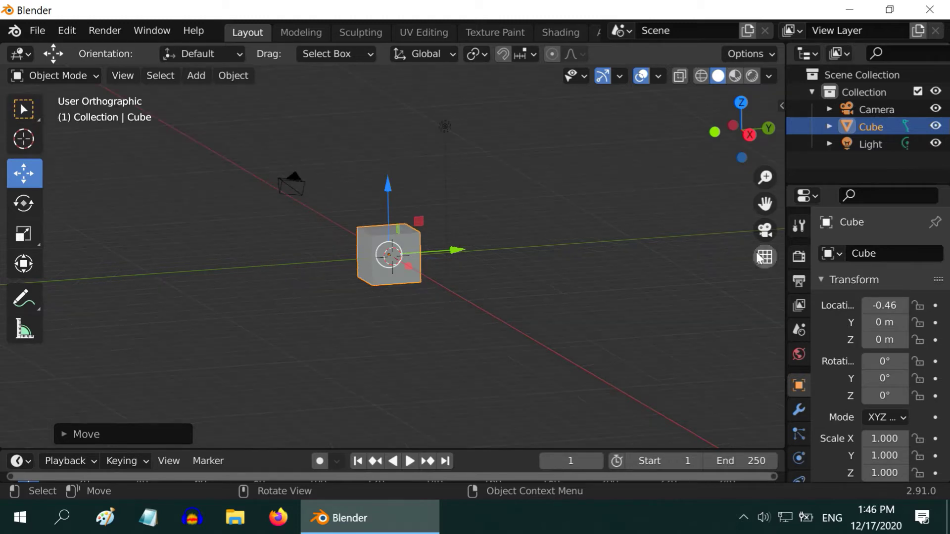
left_click_drag(410, 267, 405, 293)
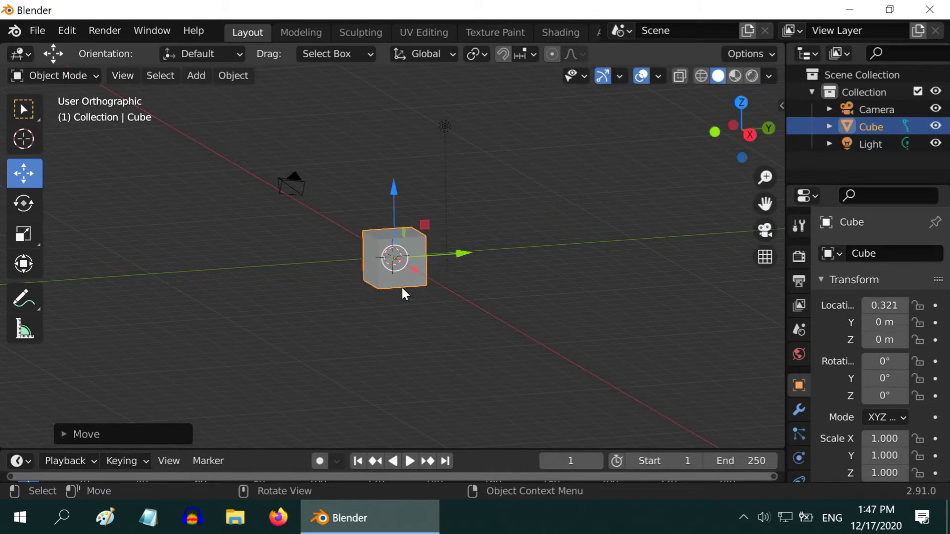
left_click(755, 257)
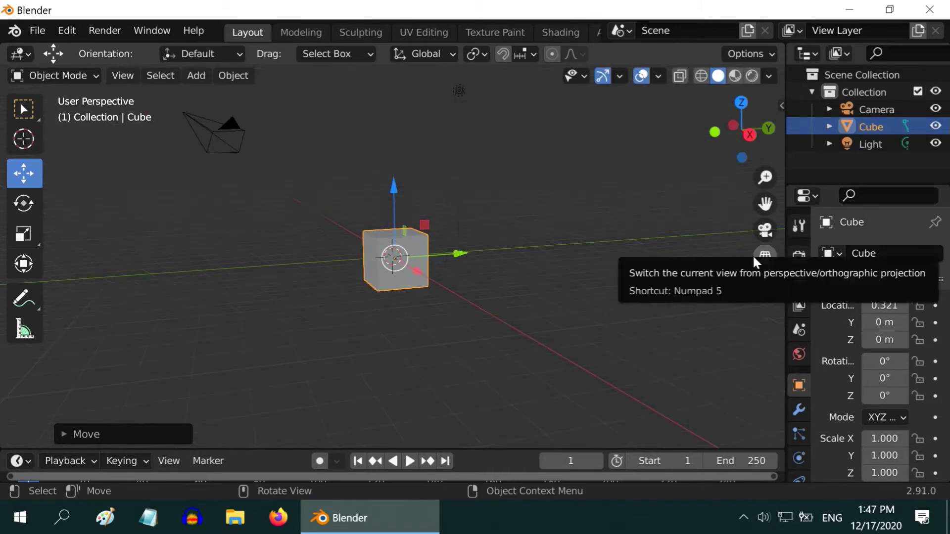
scroll(306, 299, "down", 3)
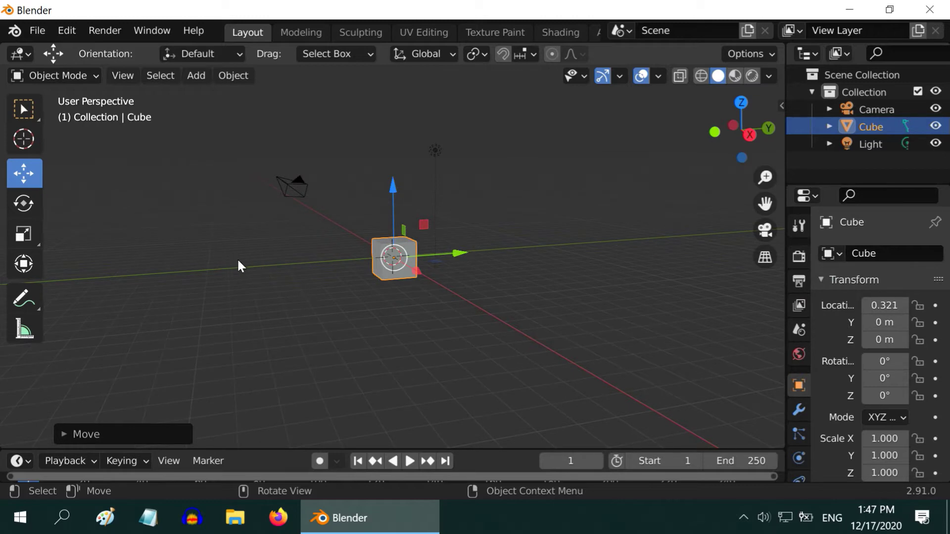
left_click(23, 109)
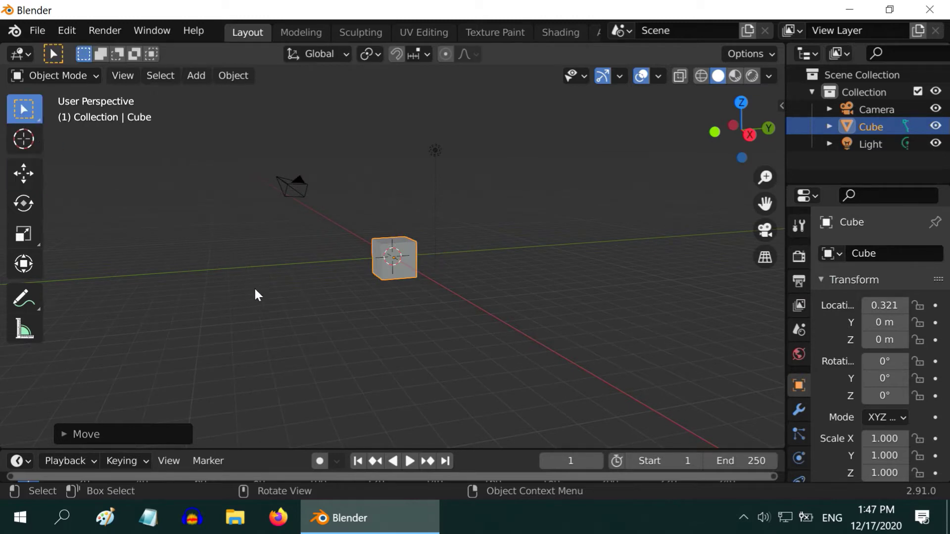
middle_click_drag(255, 290, 263, 335)
scroll(353, 339, "up", 2)
left_click(271, 291)
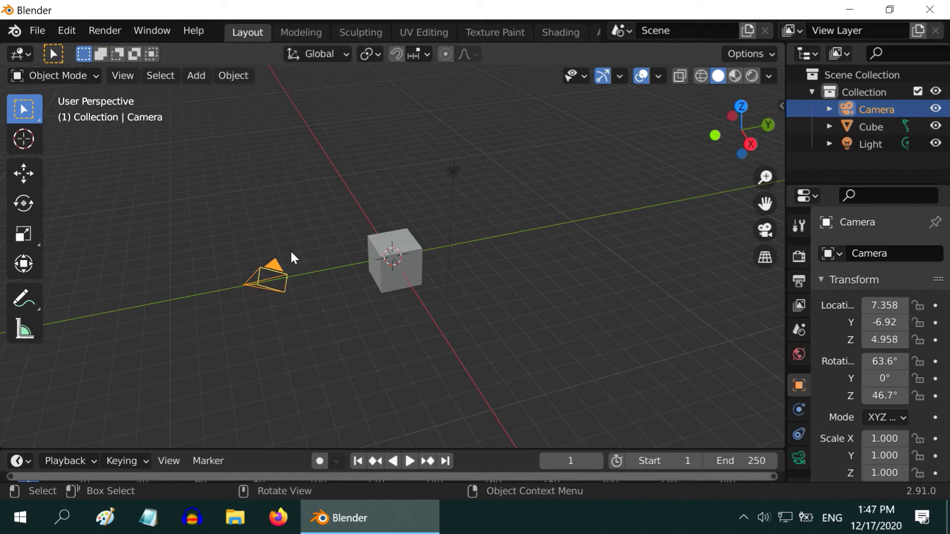
middle_click_drag(377, 329, 369, 296)
Step: Select the cube and move it along X to 6.308
left_click(390, 278)
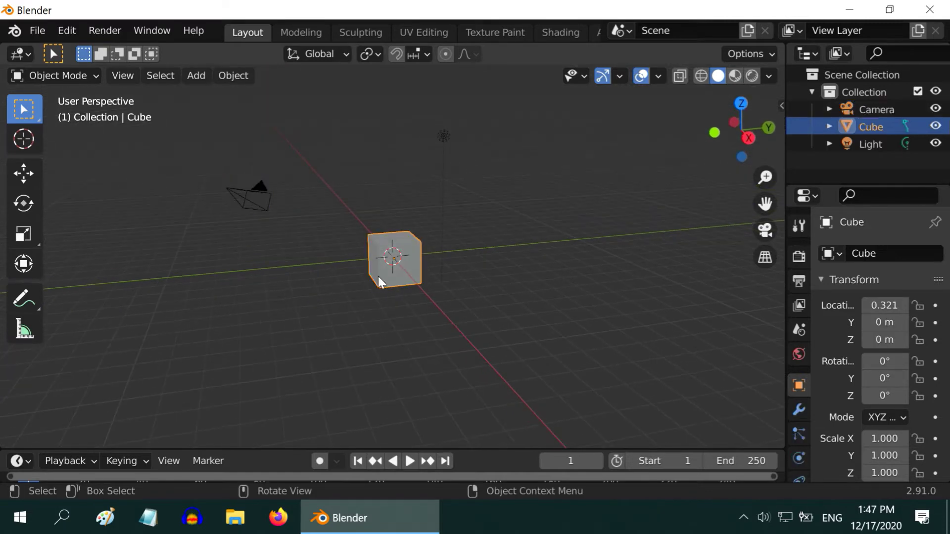
left_click(23, 173)
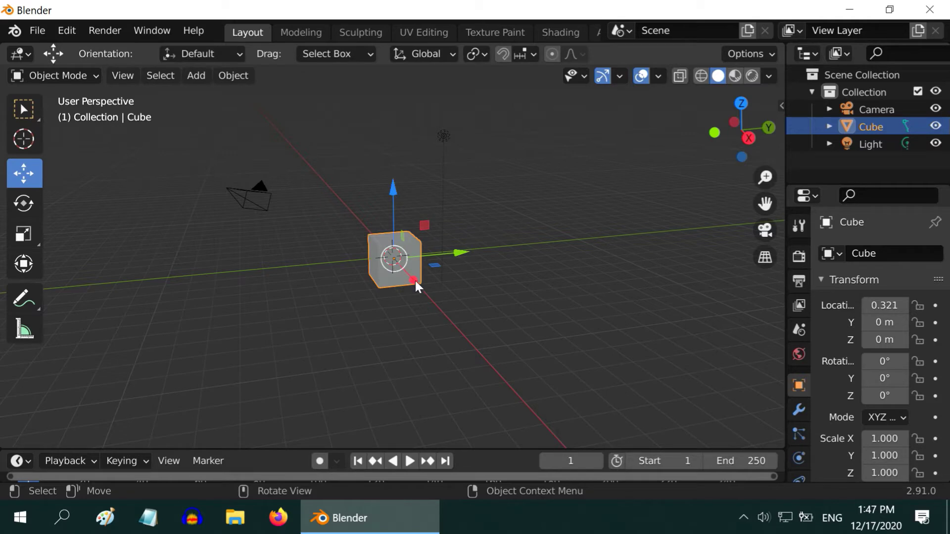
left_click_drag(414, 278, 417, 300)
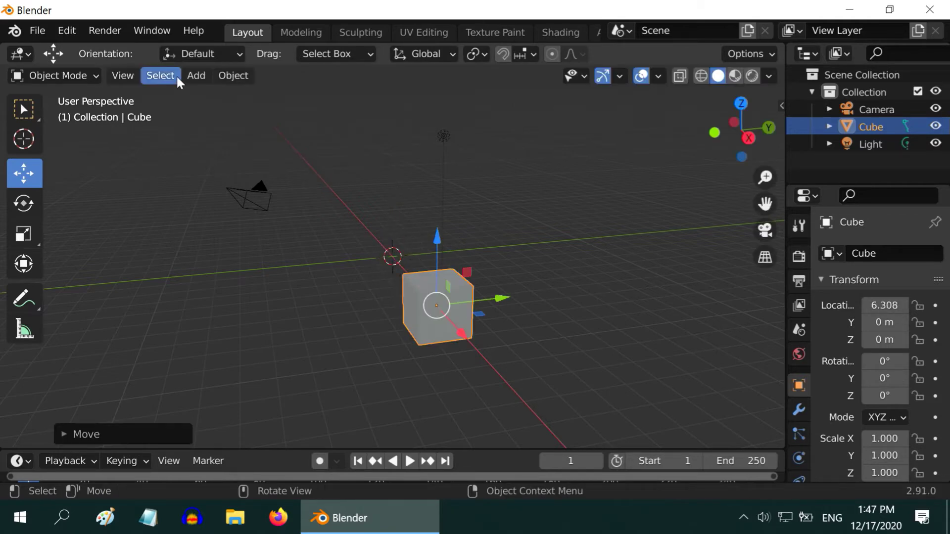
Step: Add a cylinder at the origin and stretch it to a Z scale of 2.026
left_click(196, 75)
mouse_move(205, 97)
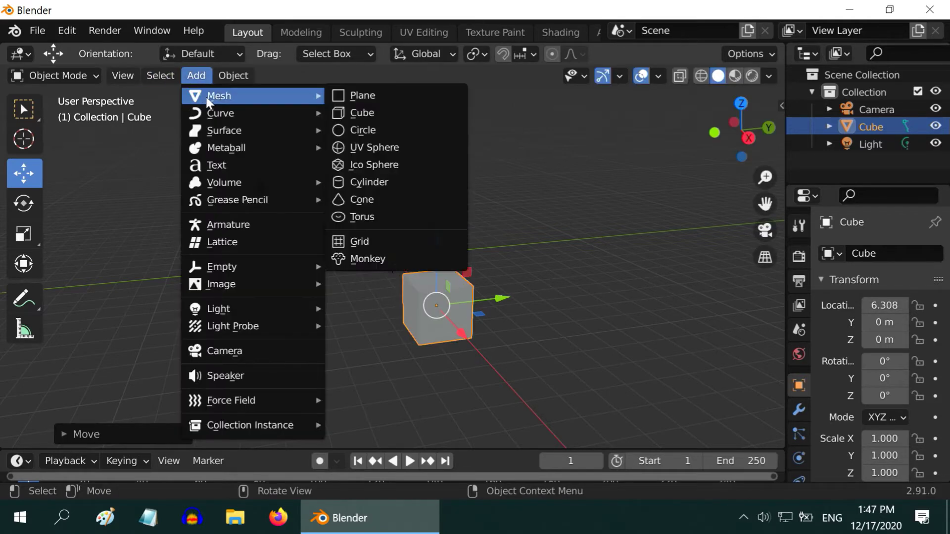
left_click(397, 182)
left_click(25, 235)
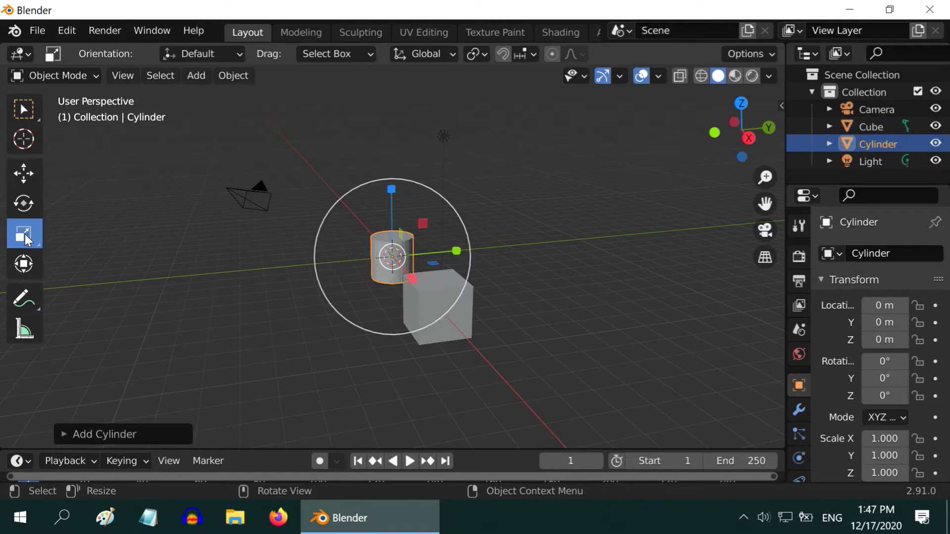
left_click_drag(392, 189, 346, 123)
left_click(22, 109)
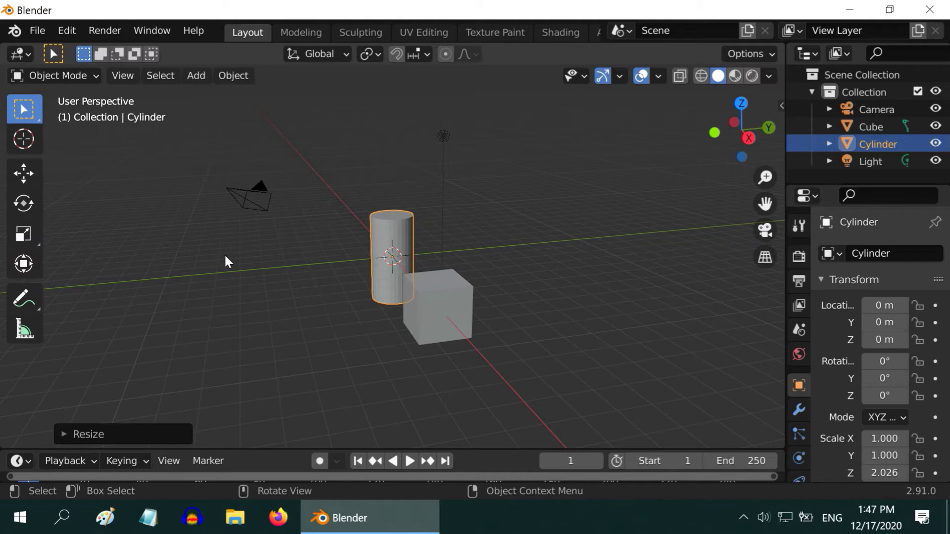
middle_click_drag(358, 355, 384, 384)
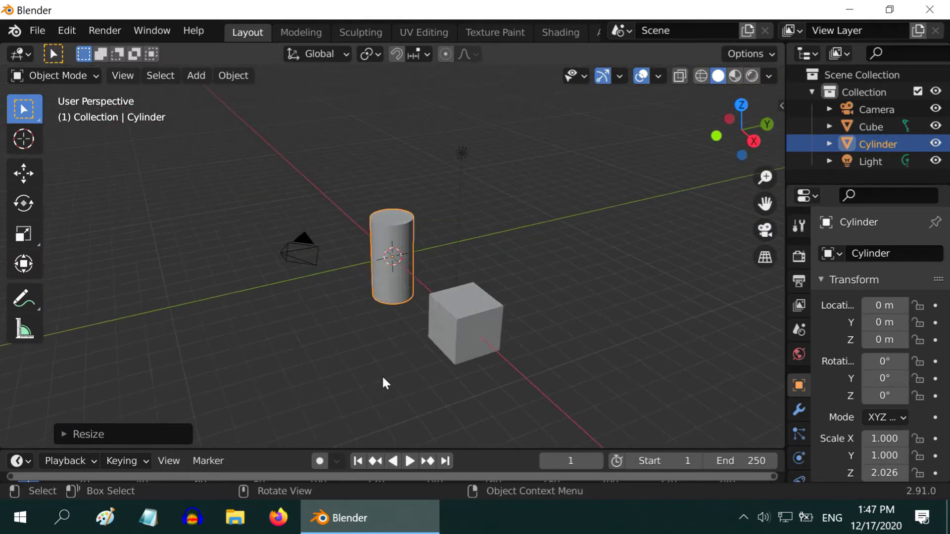
Step: View the scene through the camera, zooming in and out and selecting the cube
left_click(765, 231)
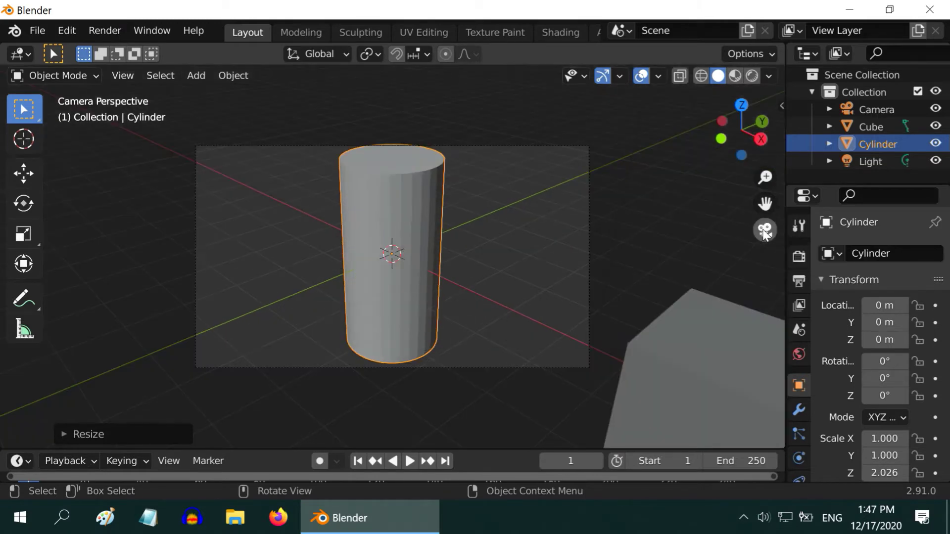
scroll(474, 275, "down", 2)
scroll(473, 282, "up", 1)
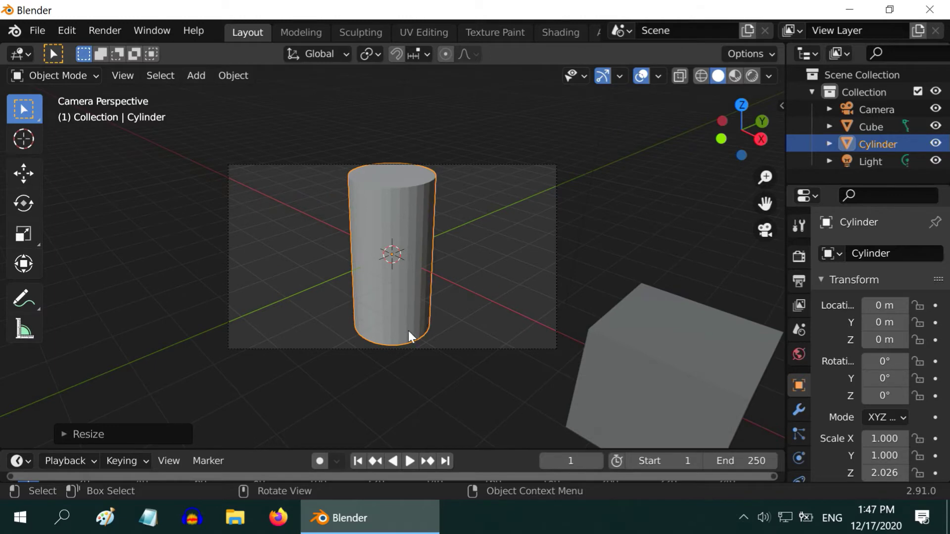
scroll(408, 330, "up", 2)
scroll(409, 330, "down", 2)
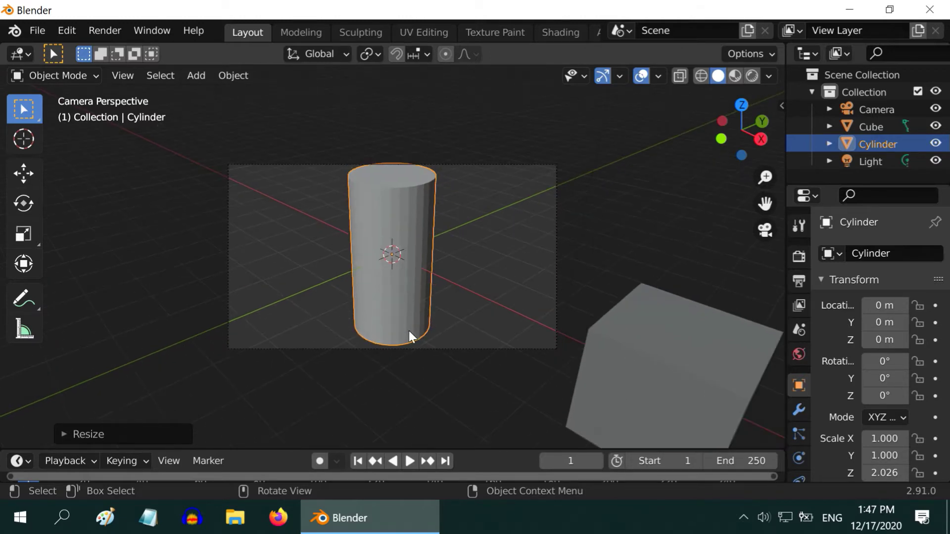
left_click(633, 354)
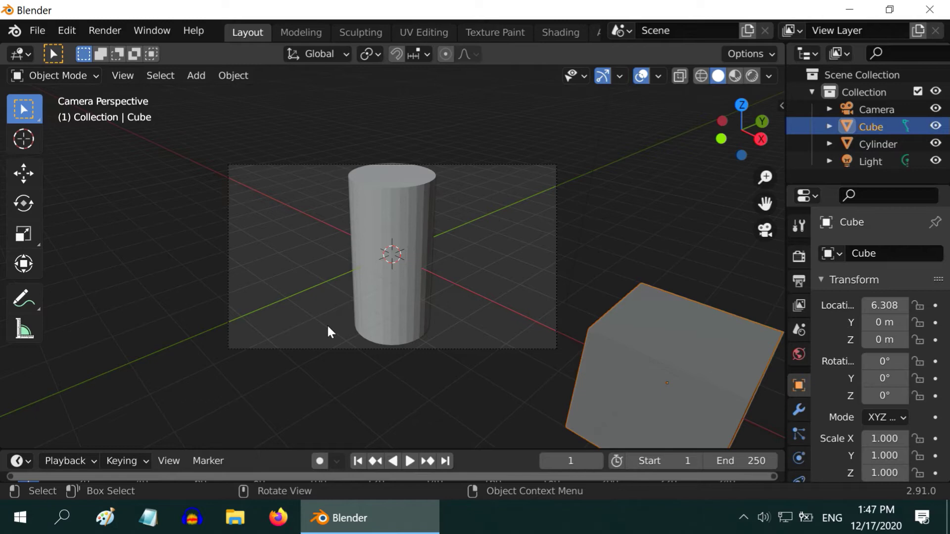
scroll(375, 320, "up", 3)
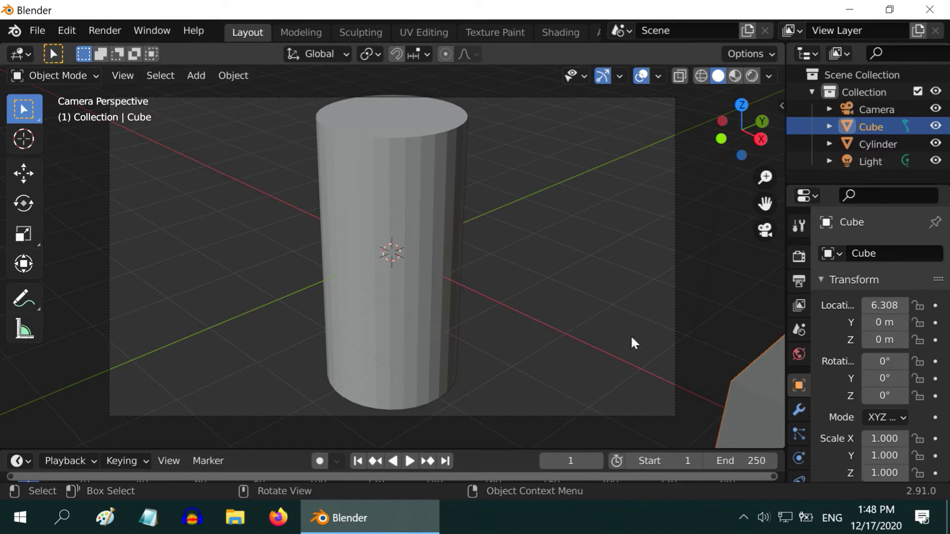
scroll(259, 308, "down", 3)
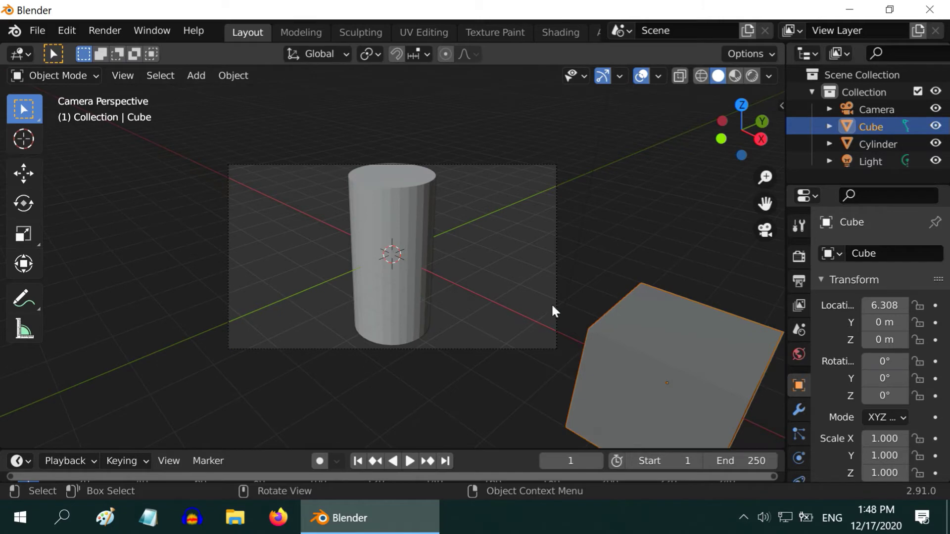
scroll(551, 302, "up", 2)
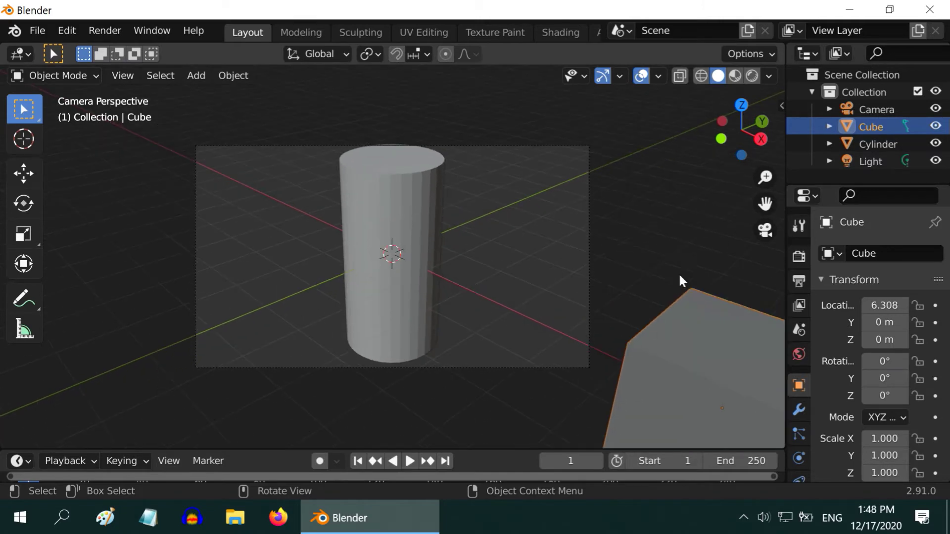
Step: Select the camera, move it along X to 9.260, and check its framing through the camera
left_click(764, 231)
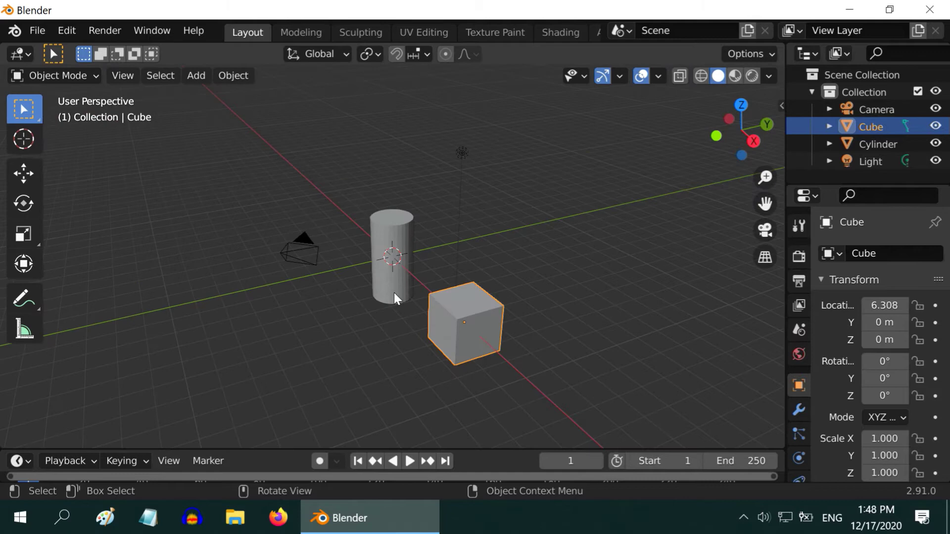
scroll(346, 272, "up", 2)
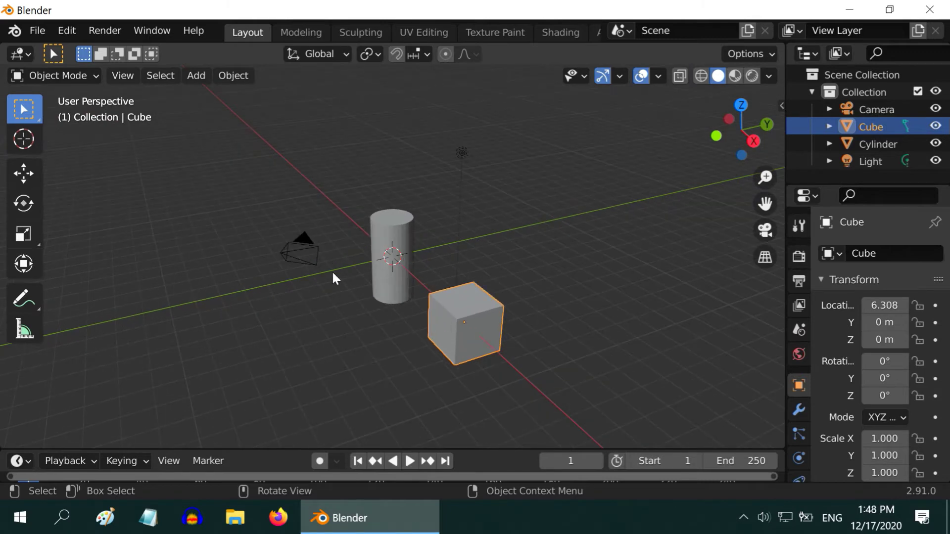
left_click(300, 261)
left_click(24, 175)
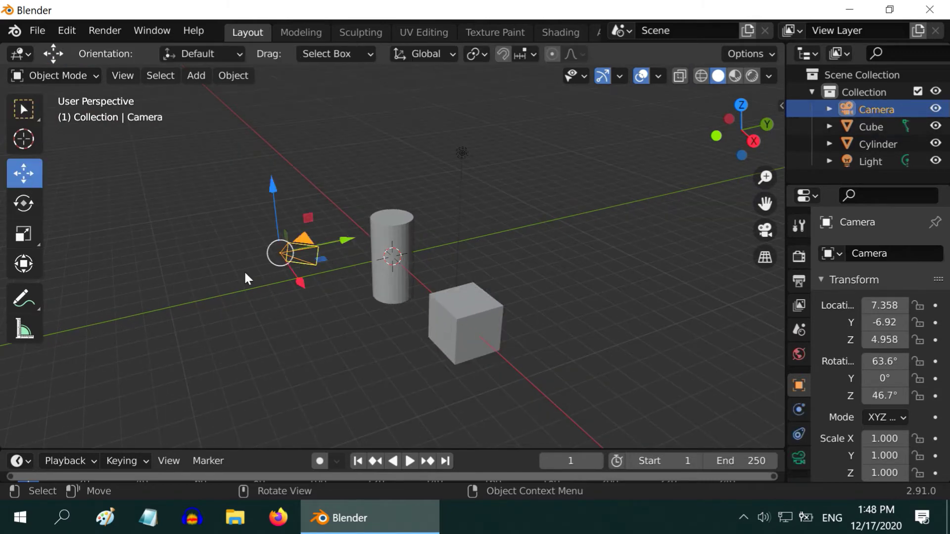
left_click_drag(299, 288, 319, 324)
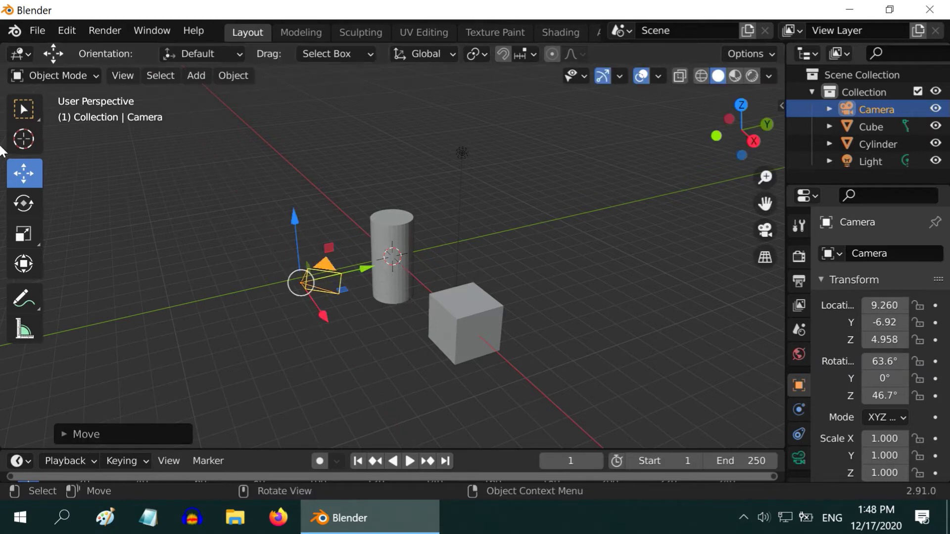
left_click(27, 106)
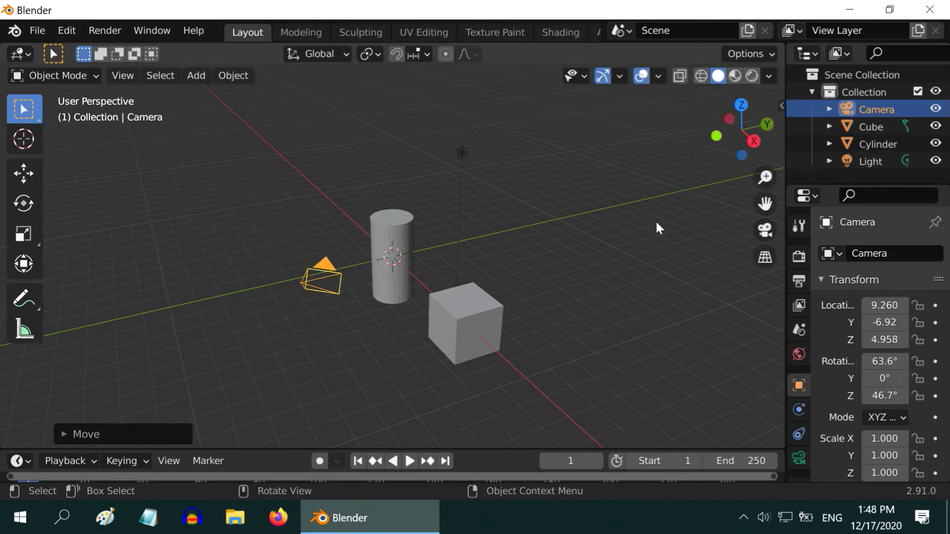
left_click(766, 231)
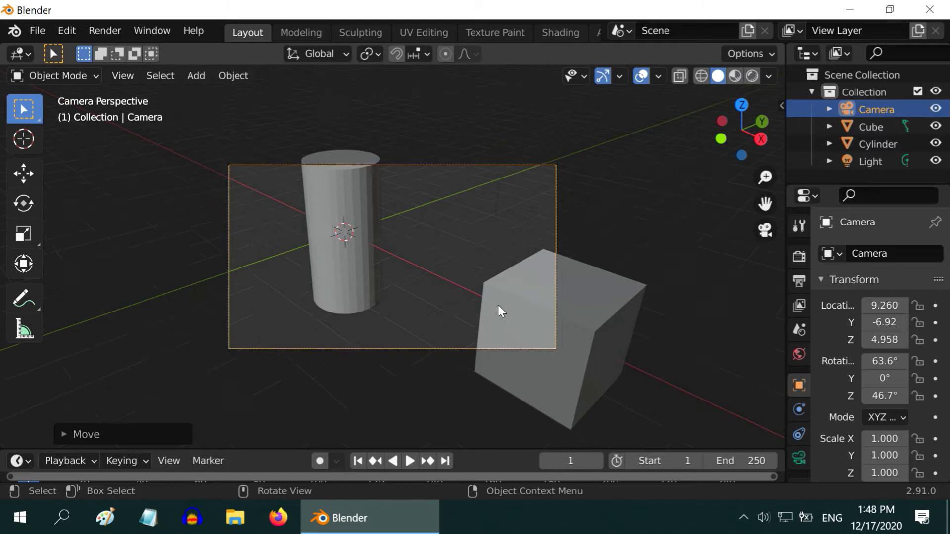
Step: Exit camera view, orbit around the scene, then look through the camera again and zoom slightly
left_click(765, 230)
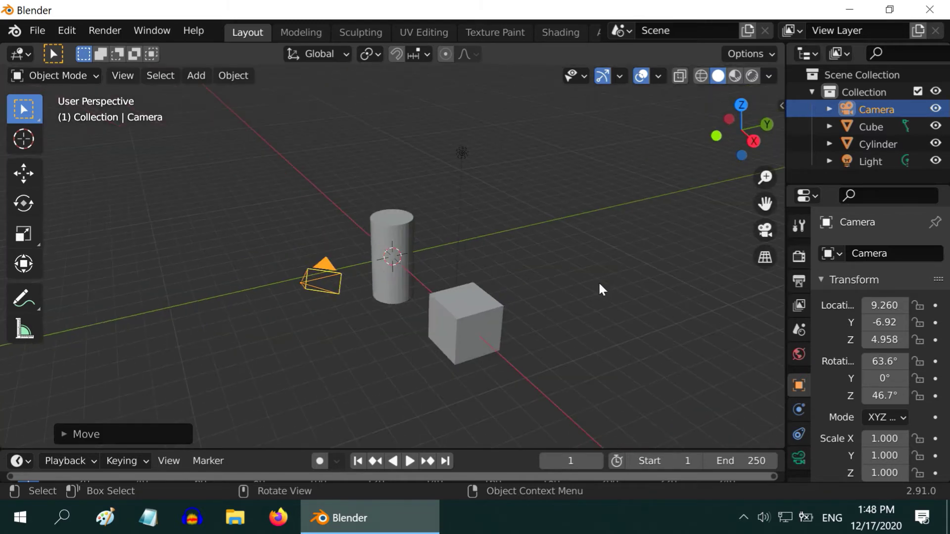
middle_click_drag(599, 281, 495, 296)
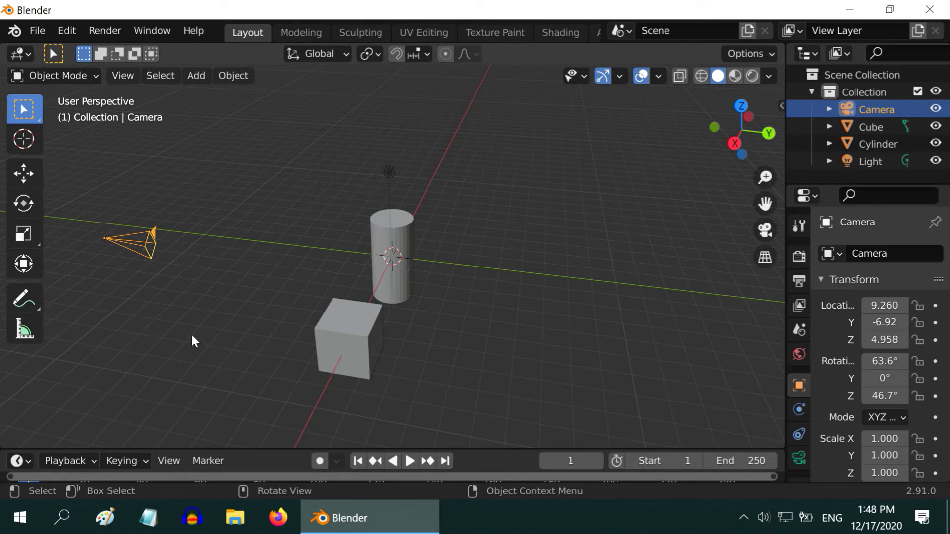
middle_click_drag(337, 378, 708, 287)
left_click(766, 237)
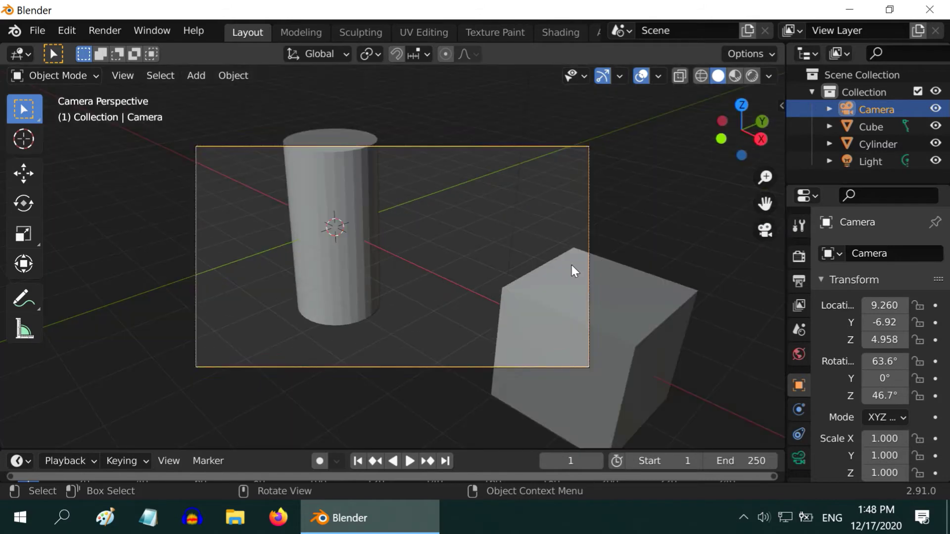
scroll(572, 265, "up", 1)
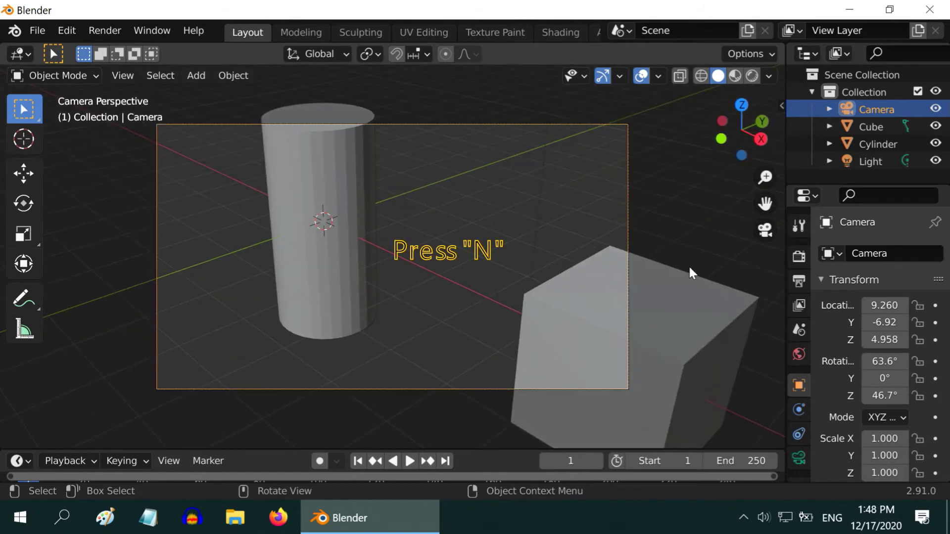
Step: Enable View Lock > Camera to View in the sidebar's View settings
key("n")
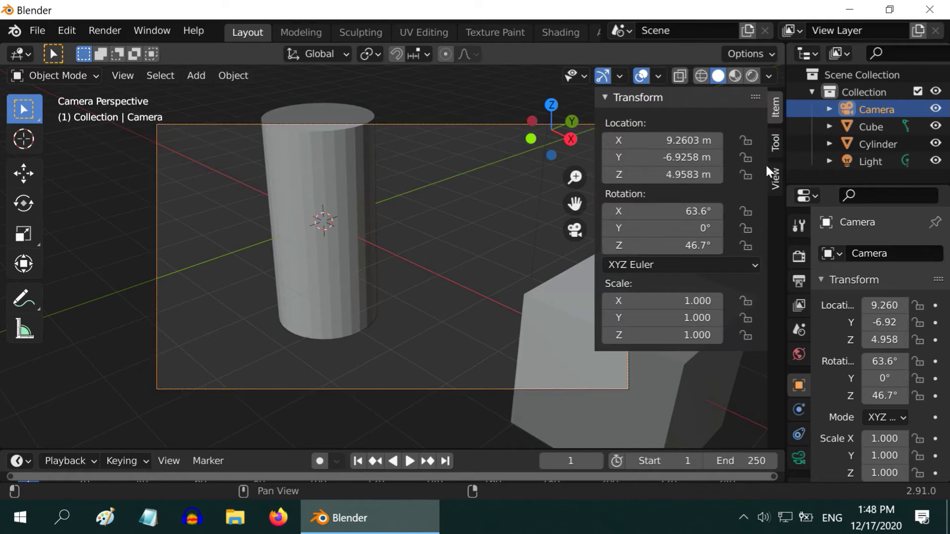
left_click(775, 177)
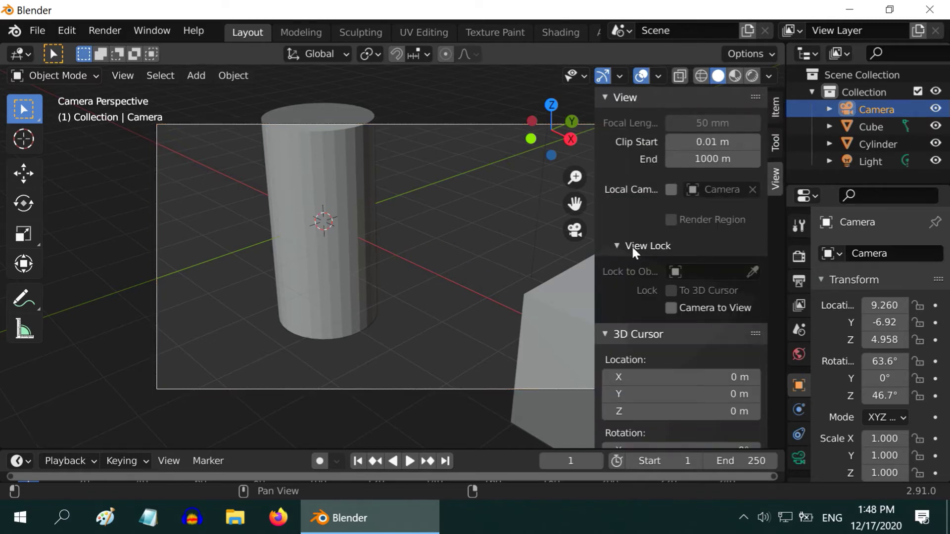
left_click(671, 308)
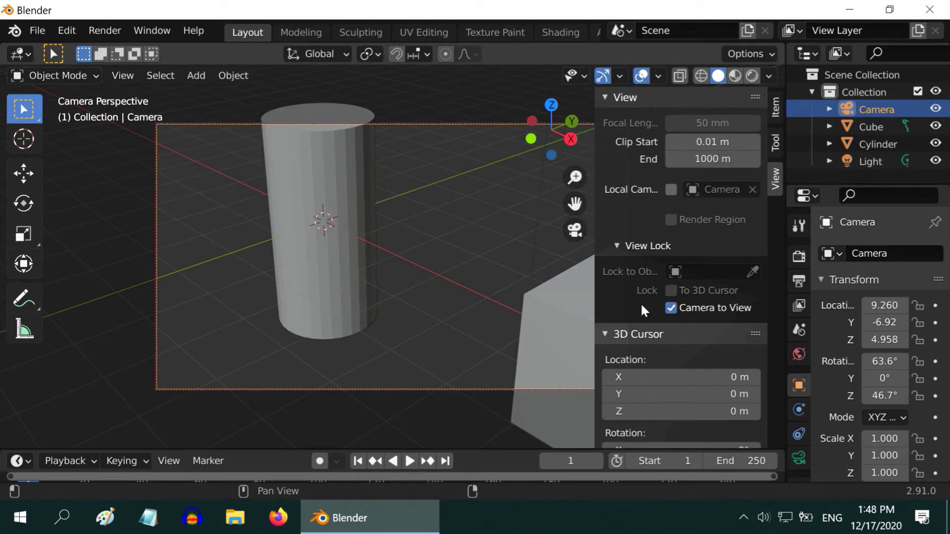
Step: Zoom, orbit and pan the locked camera to frame cylinder and cube at 28.22, -14.6, 2.765
key("n")
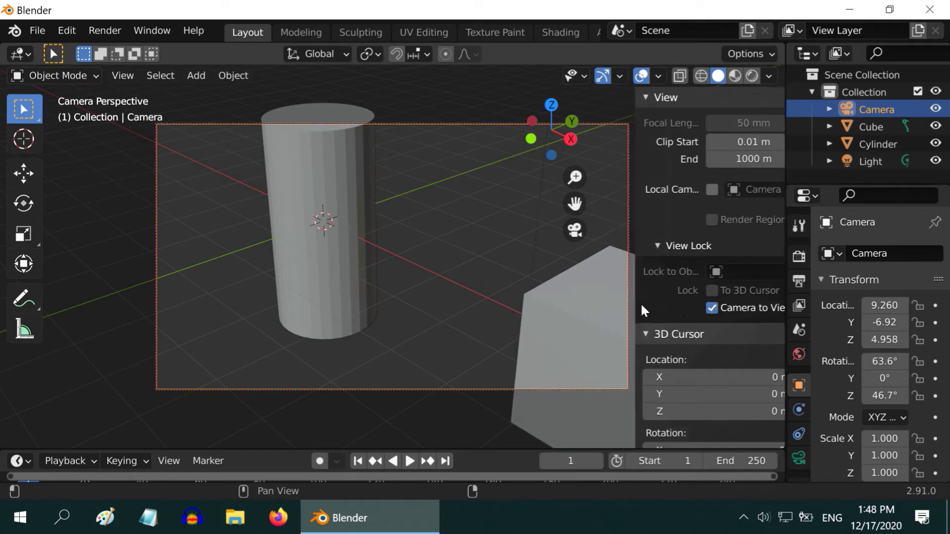
scroll(376, 292, "down", 3)
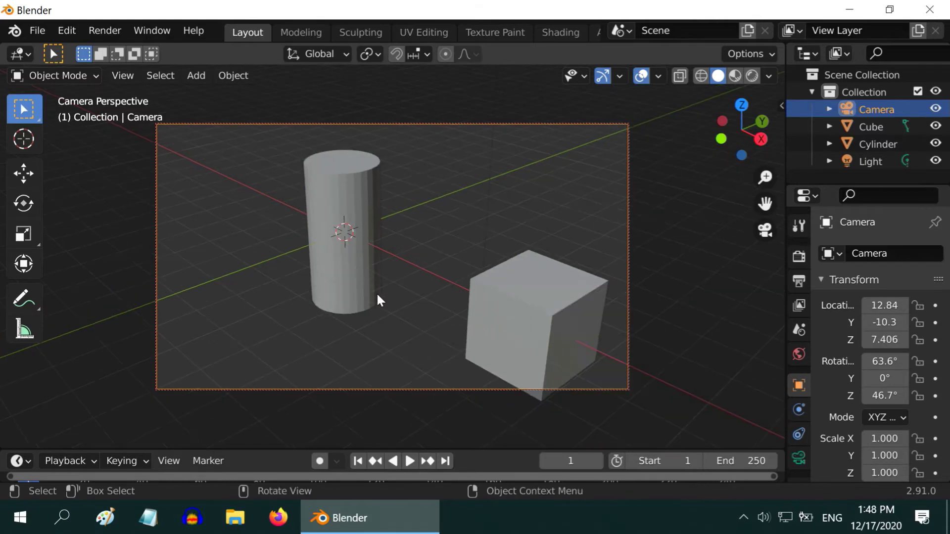
mouse_move(371, 320)
middle_mouse_down()
mouse_move(397, 286)
mouse_move(372, 305)
middle_mouse_up()
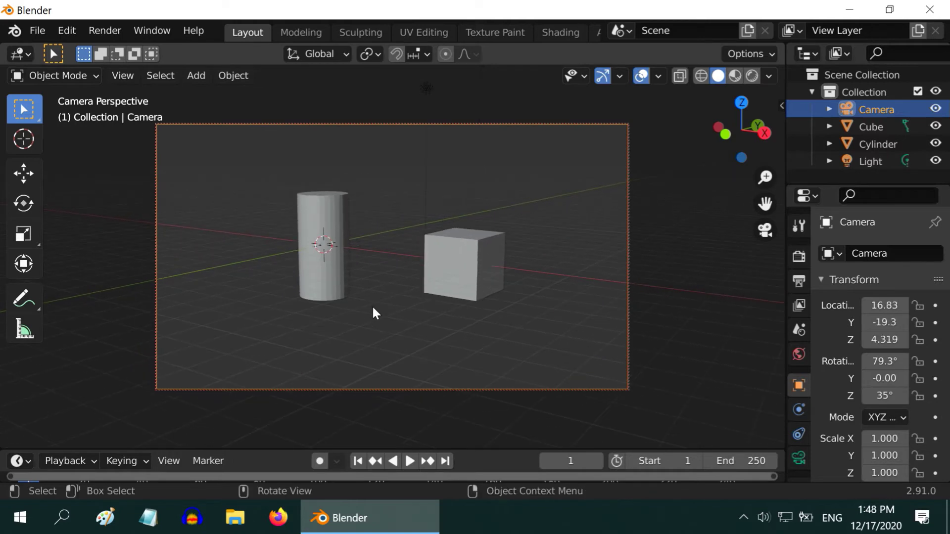
scroll(372, 307, "down", 2)
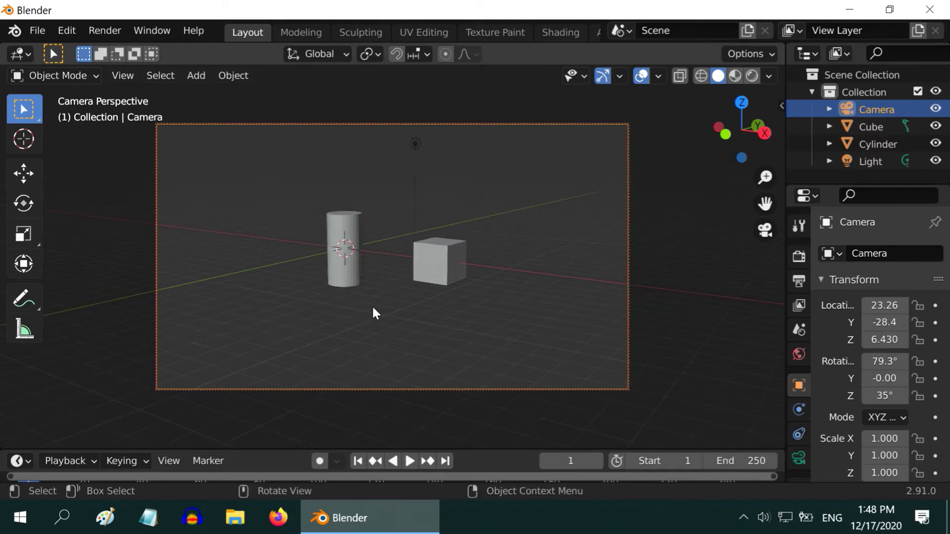
middle_click_drag(436, 313, 465, 356, "shift")
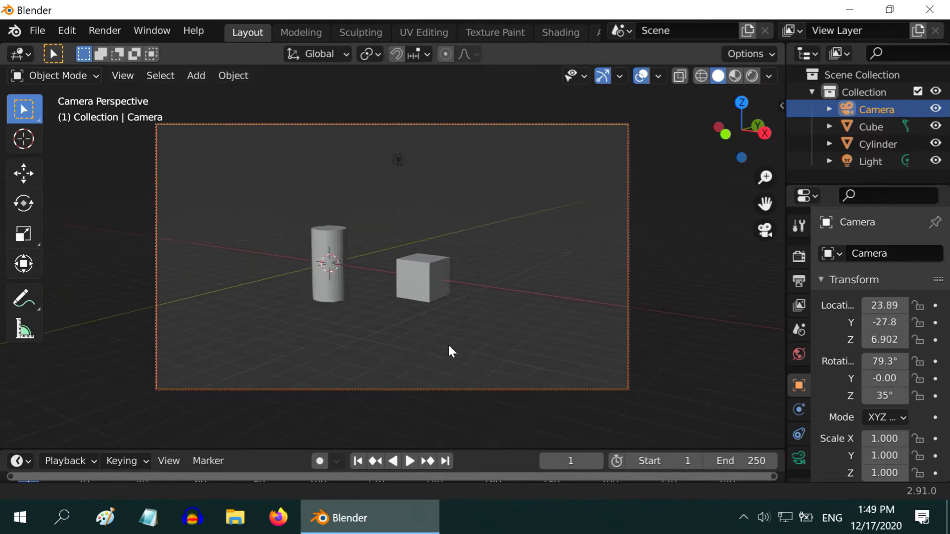
middle_click_drag(551, 343, 495, 333)
scroll(385, 336, "up", 2)
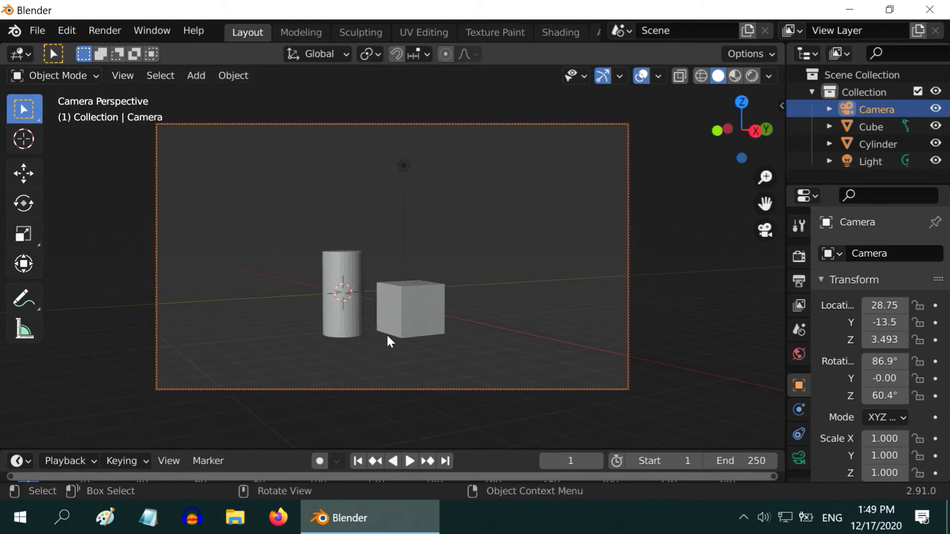
middle_click_drag(388, 337, 414, 326, "shift")
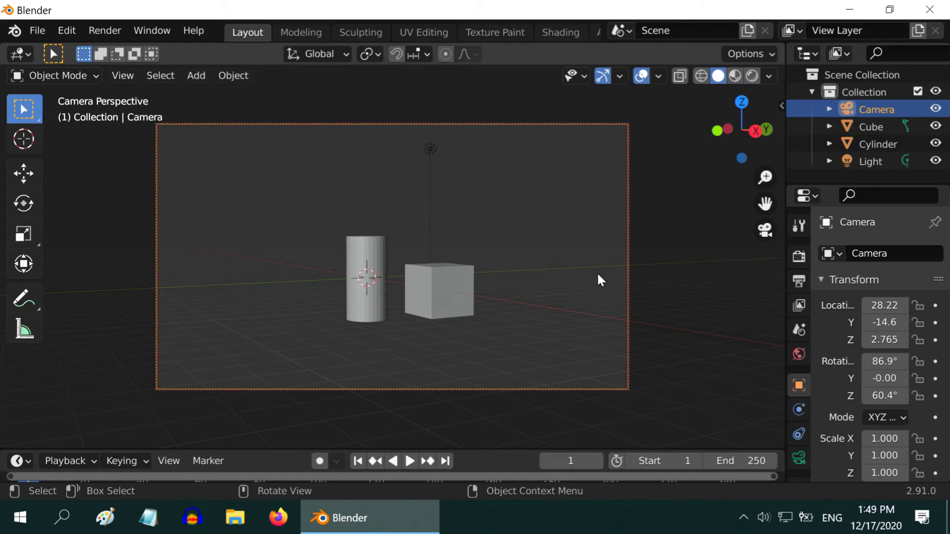
Step: Select the cylinder and move it along Y to 7.440
left_click(765, 231)
middle_click_drag(568, 319, 469, 342)
left_click(385, 268)
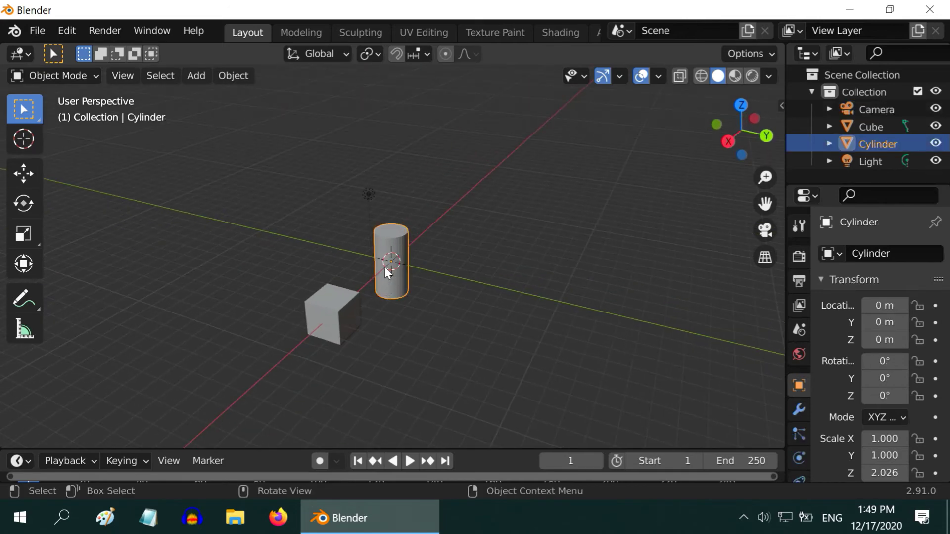
left_click(23, 174)
left_click_drag(455, 277, 586, 310)
Step: Add a UV sphere, scale it to 2 on X, Y and Z, and move it to Y -8.57
left_click(194, 74)
mouse_move(214, 99)
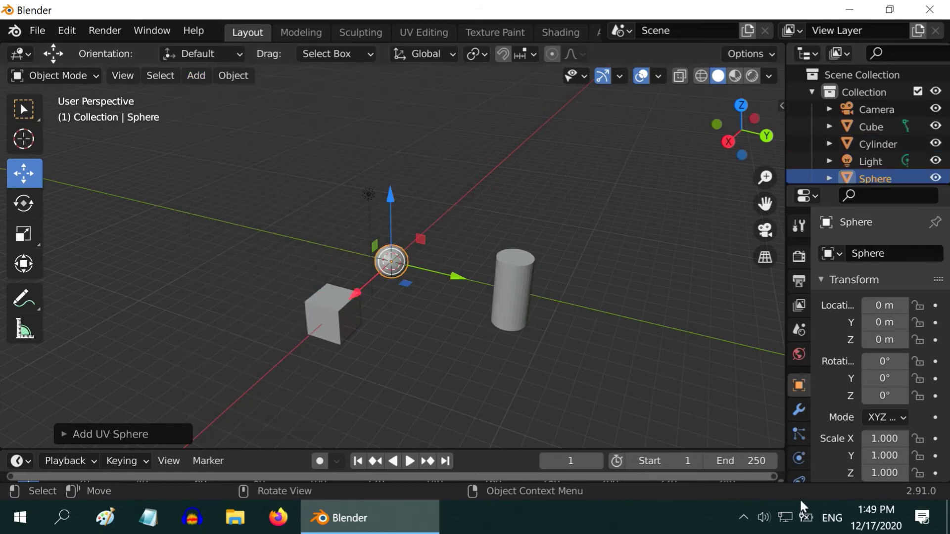
left_click(885, 439)
type("2")
key("Return")
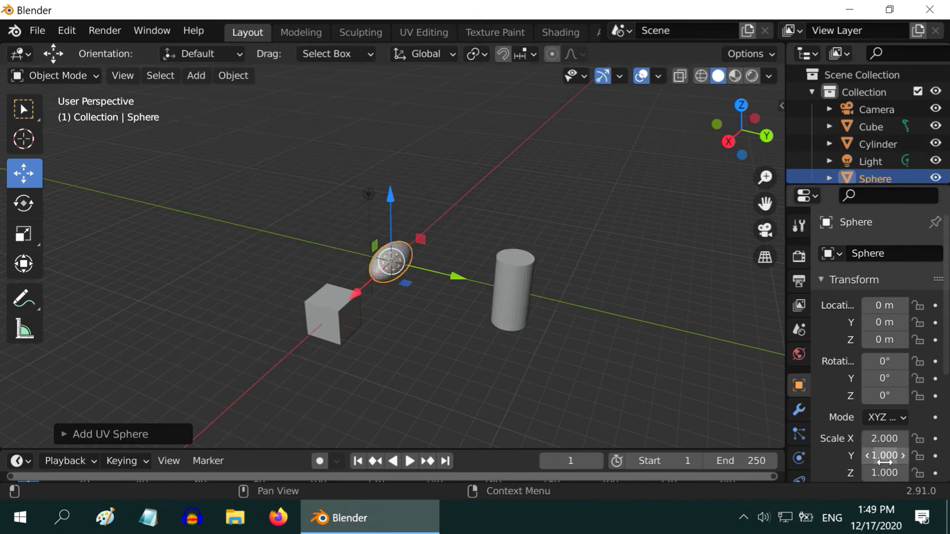
left_click(885, 456)
type("2")
key("Return")
left_click(885, 473)
type("2")
key("Return")
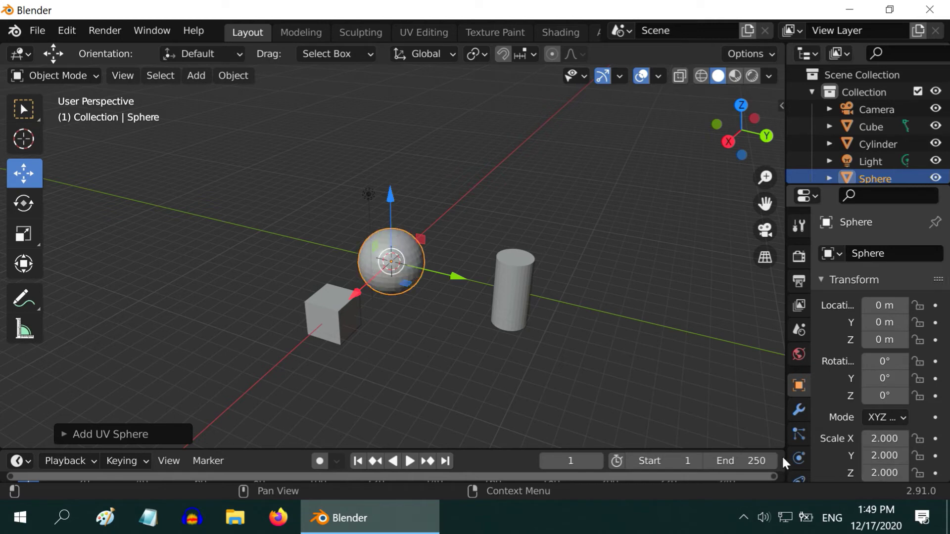
left_click_drag(460, 281, 343, 233)
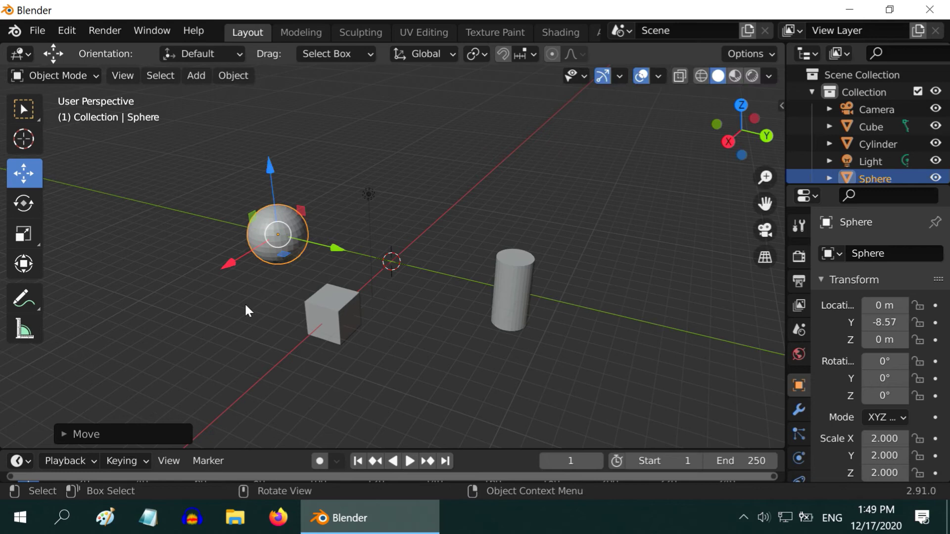
Step: Deselect all and cycle through front, back, right, left, bottom and top orthographic views, ending on top
left_click(23, 108)
left_click(394, 378)
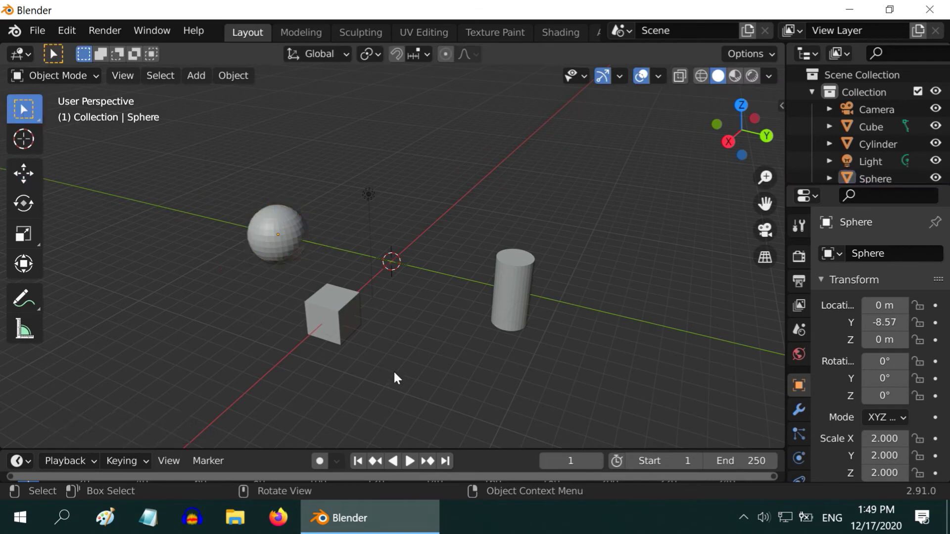
key("KP_5")
key("KP_1")
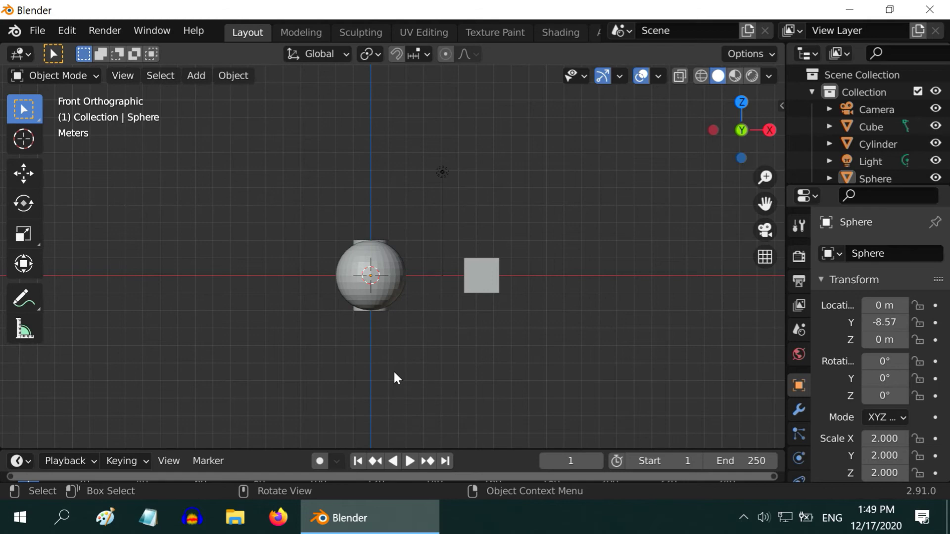
key("ctrl+KP_1")
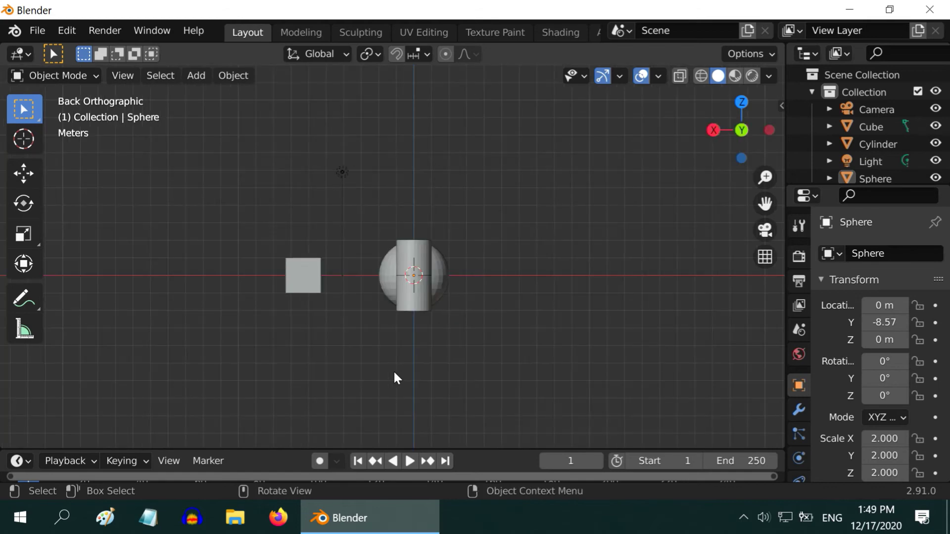
key("KP_3")
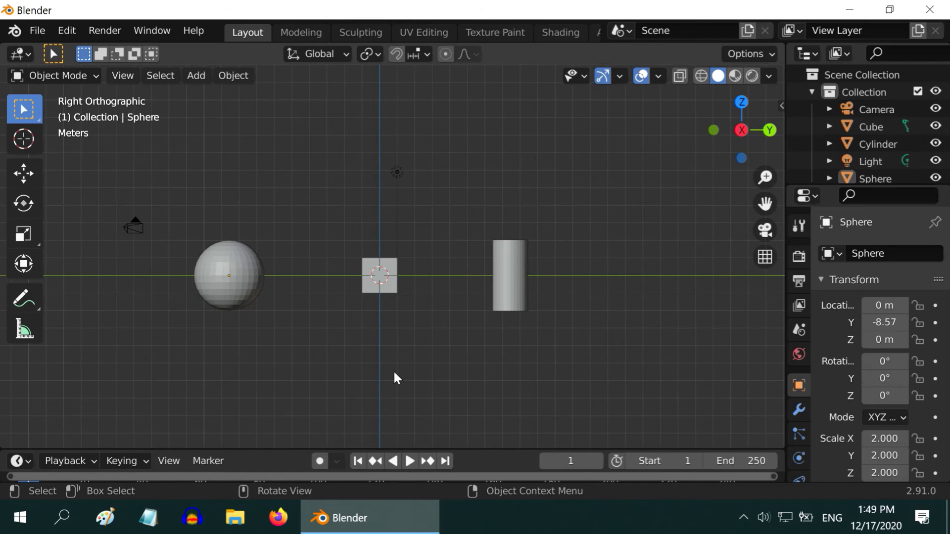
key("ctrl+KP_3")
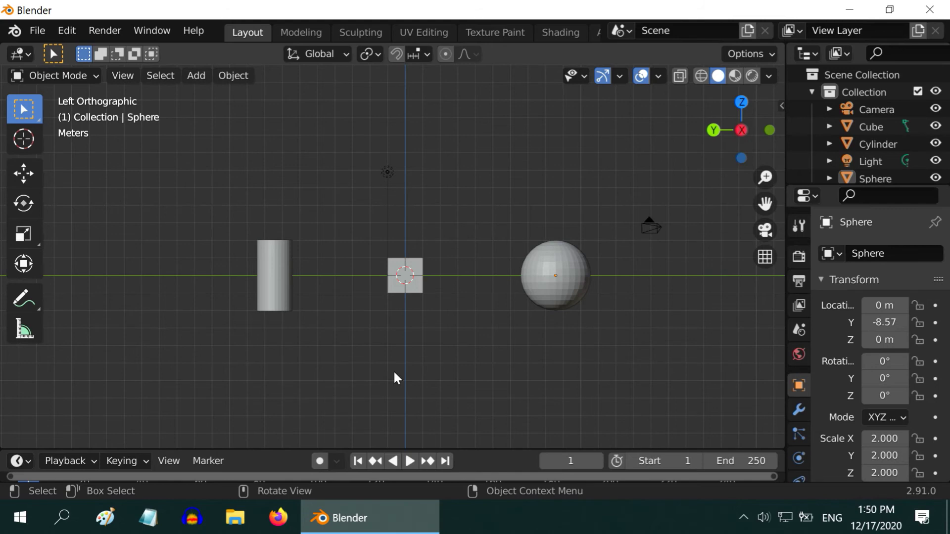
key("KP_3")
key("ctrl+KP_3")
key("KP_7")
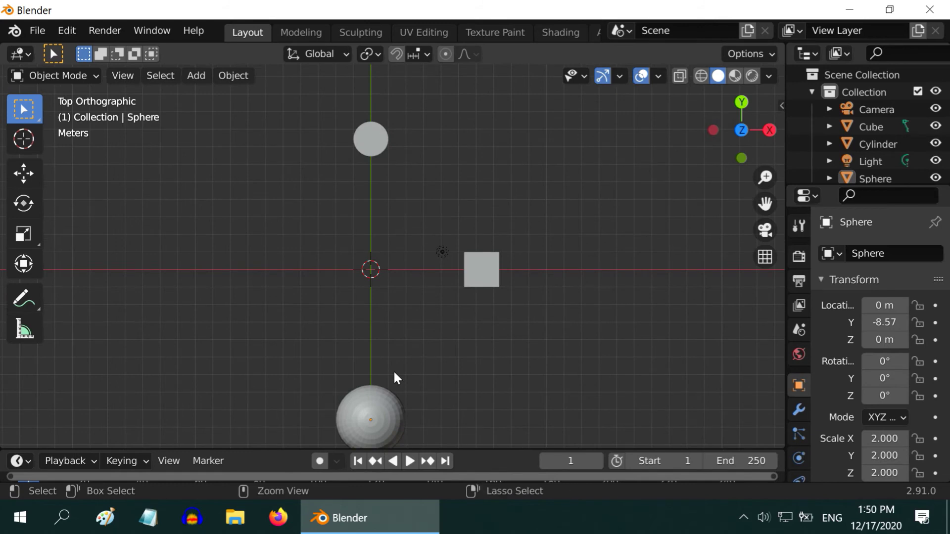
key("ctrl+KP_7")
key("KP_7")
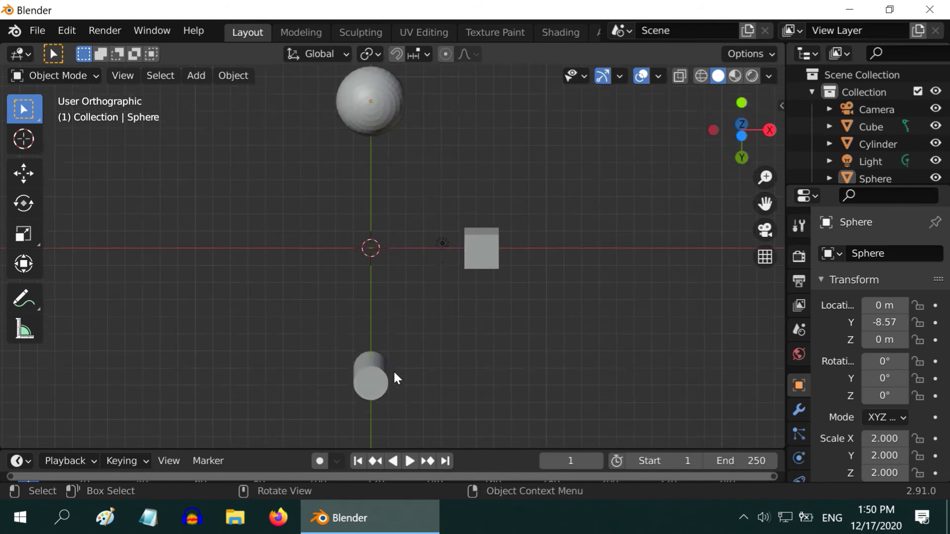
Step: Move the sphere in Top and Front views to 3.089, 0.204, 6.707, above the objects
scroll(388, 365, "down", 2)
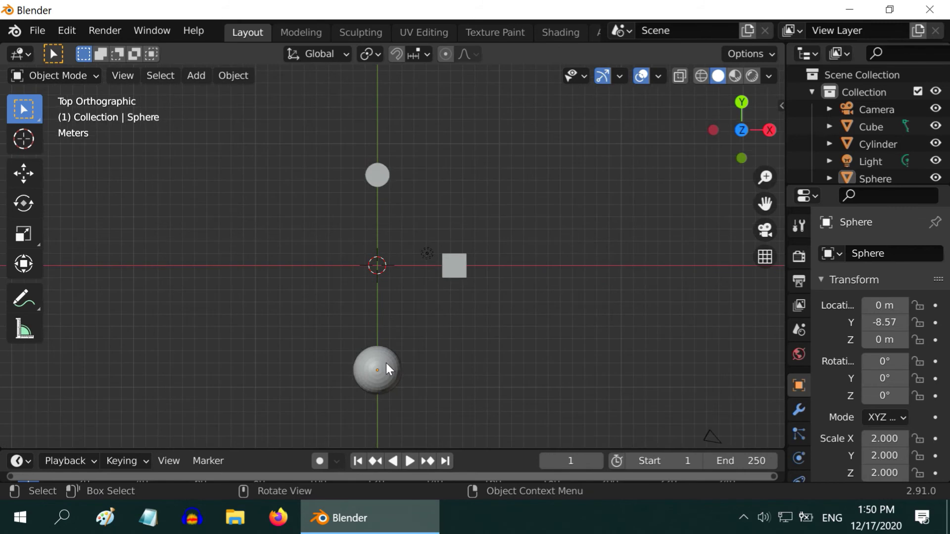
left_click(385, 363)
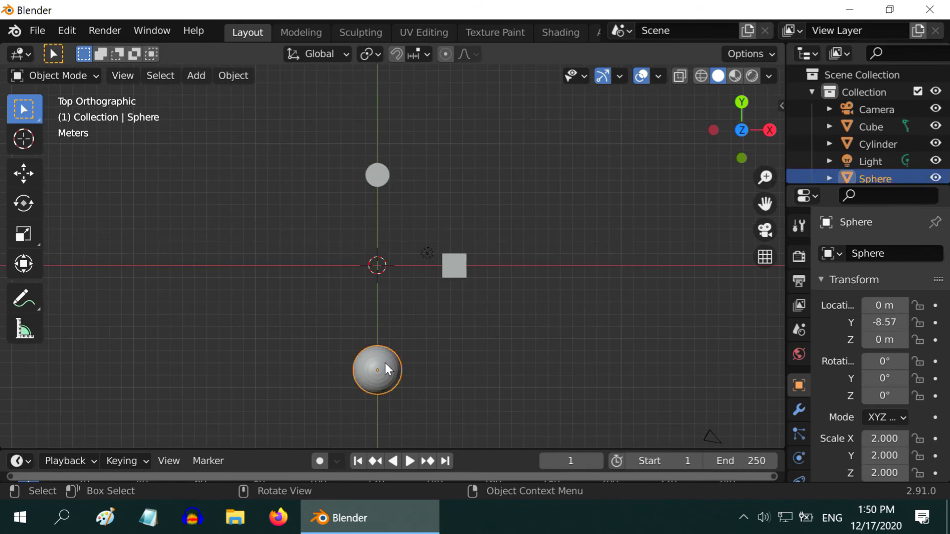
left_click(25, 175)
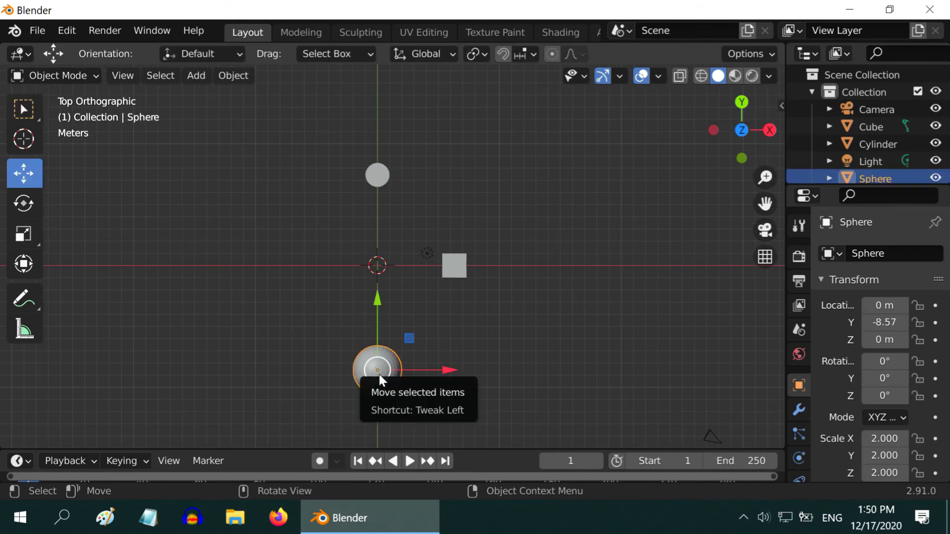
left_click_drag(378, 370, 516, 254)
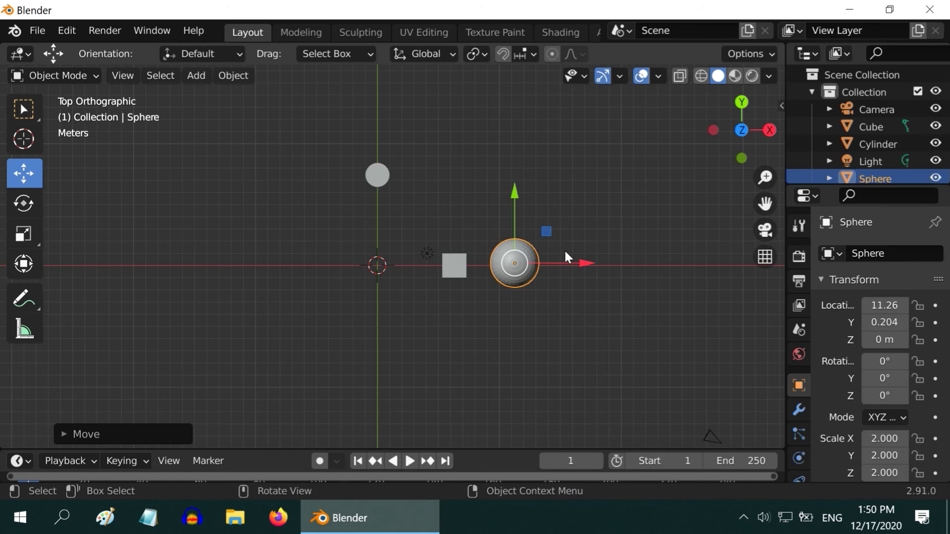
key("KP_1")
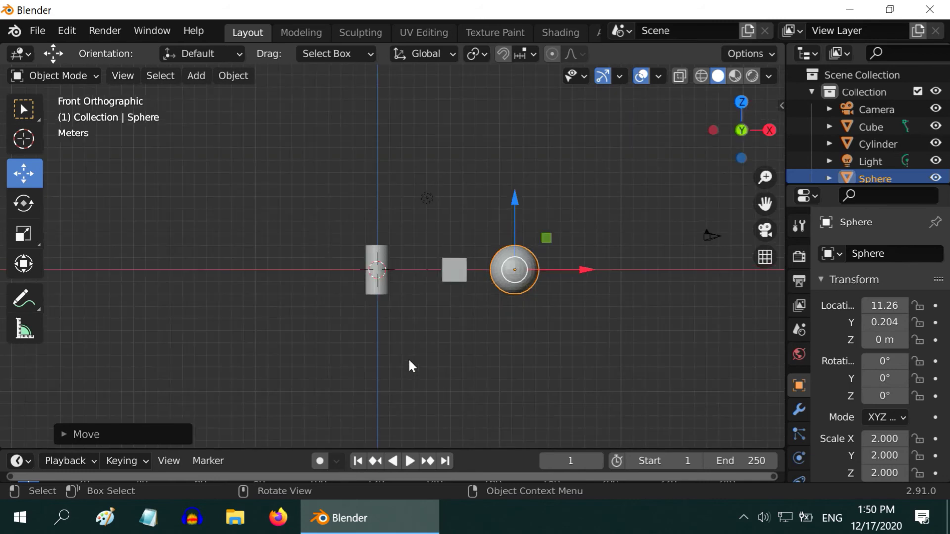
left_click_drag(523, 277, 409, 330)
middle_click_drag(511, 395, 632, 380)
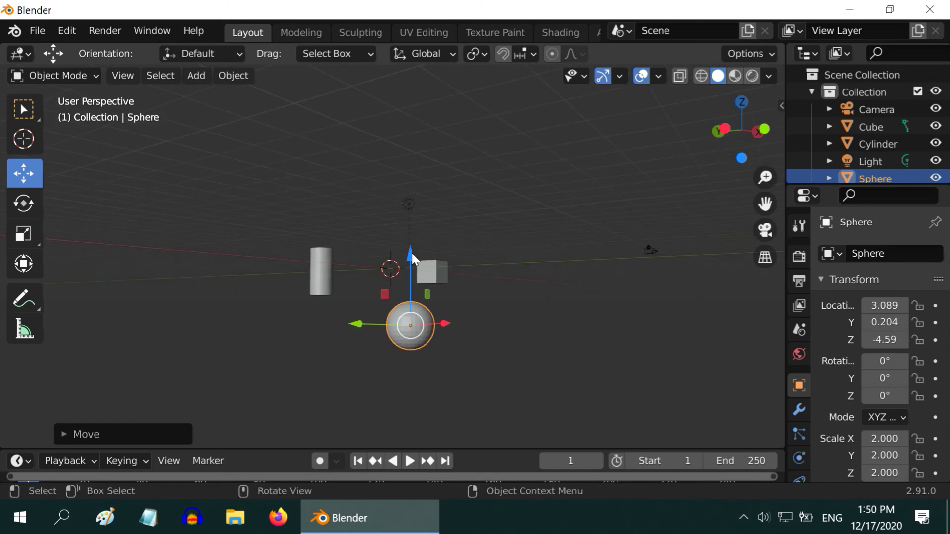
left_click_drag(410, 254, 418, 107)
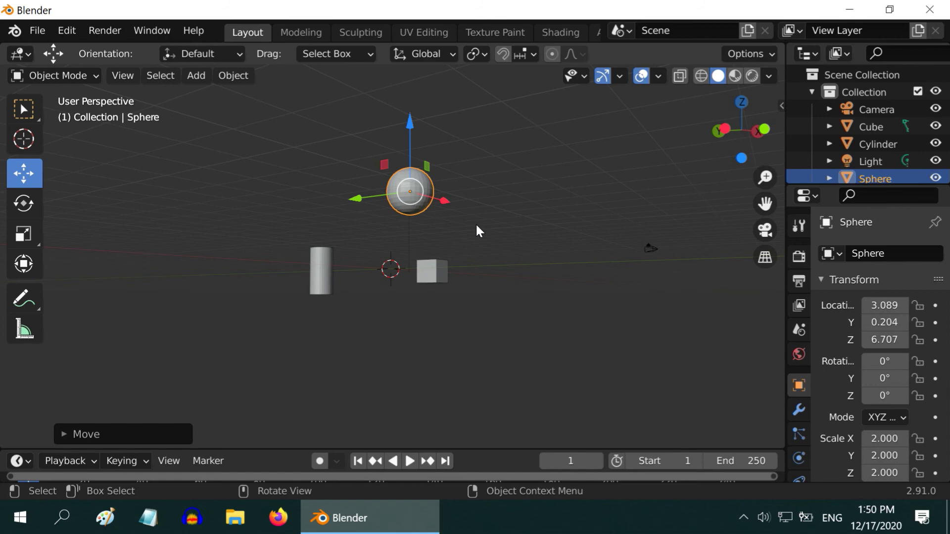
Step: Look through the scene camera and re-aim it to frame the cube, cylinder and sphere
left_click(29, 116)
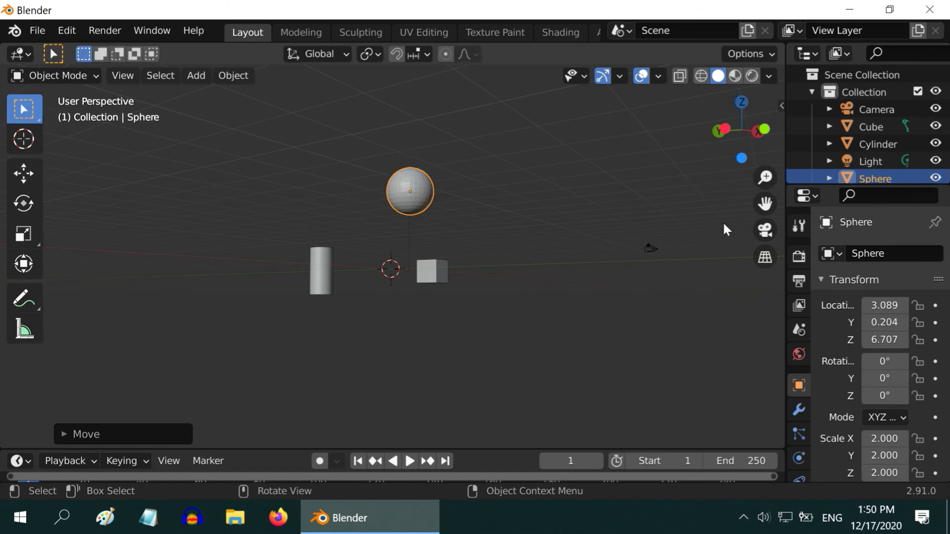
left_click(766, 232)
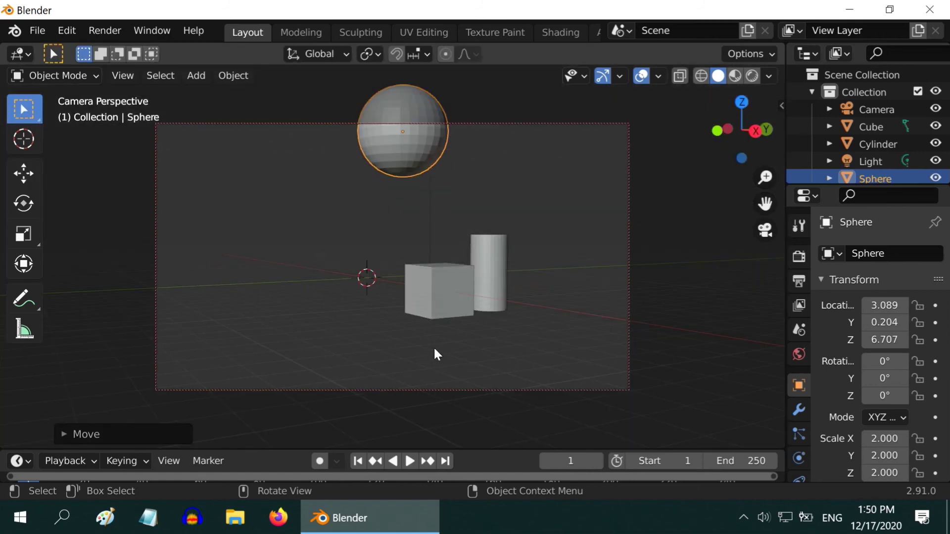
middle_click_drag(434, 349, 537, 354)
Step: Turn off the Camera to View lock in the sidebar, then orbit freely around the scene
key("n")
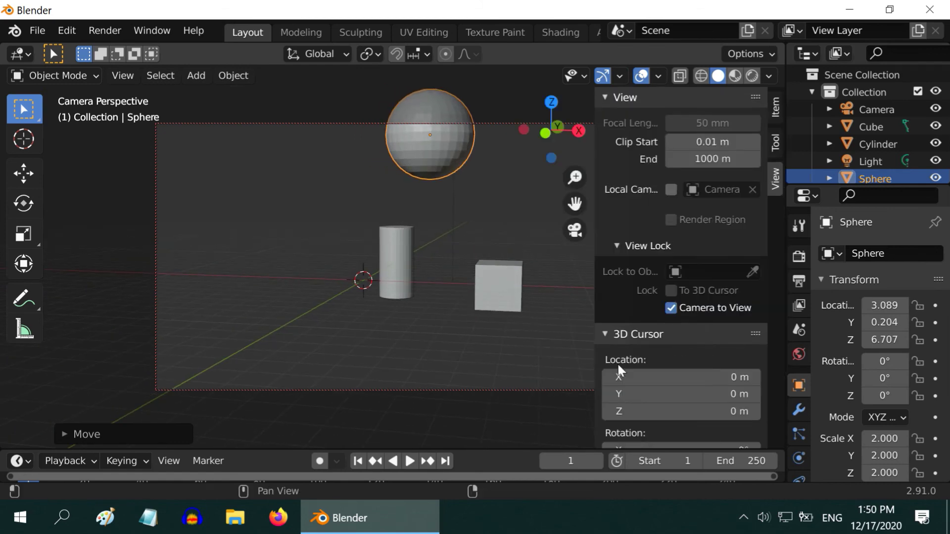
left_click(673, 307)
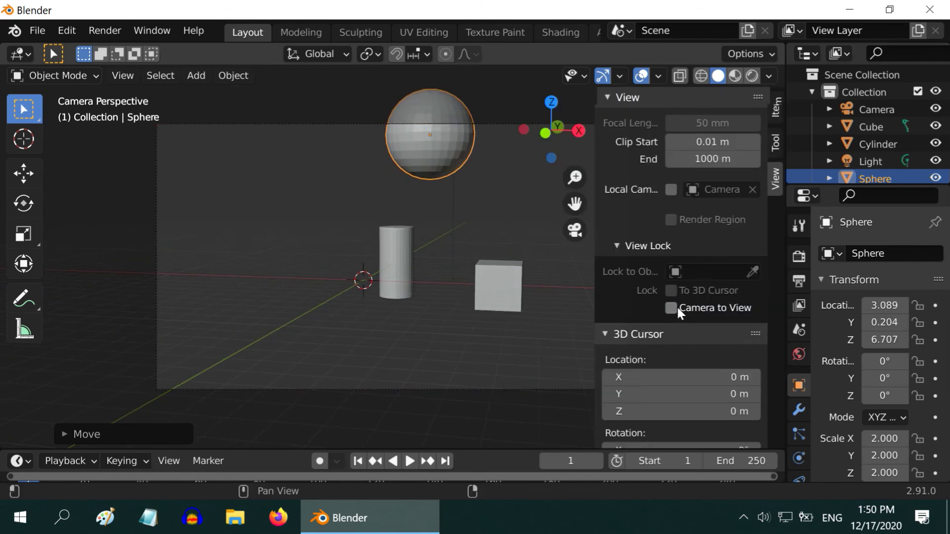
key("n")
middle_click_drag(598, 320, 711, 322)
scroll(550, 327, "up", 1)
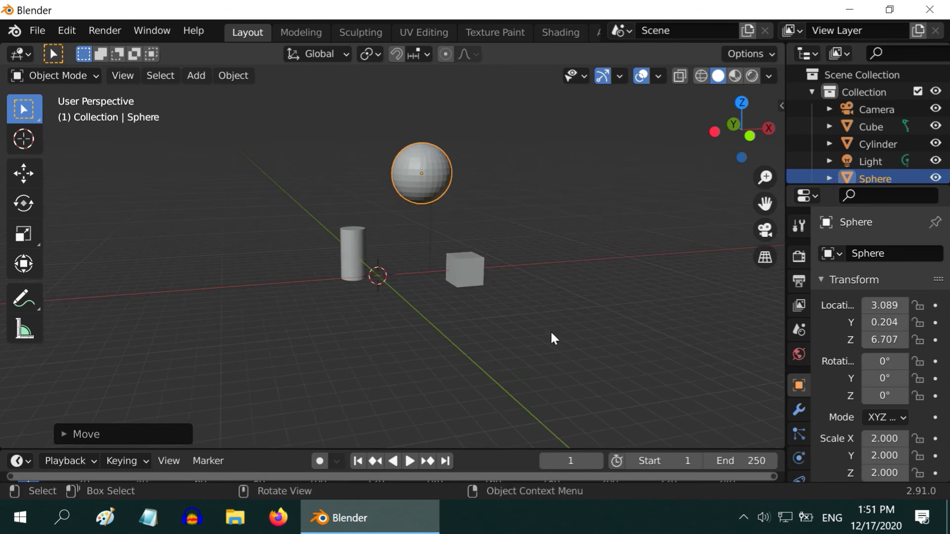
scroll(552, 334, "down", 1)
scroll(552, 334, "up", 2)
middle_click_drag(552, 334, 293, 350)
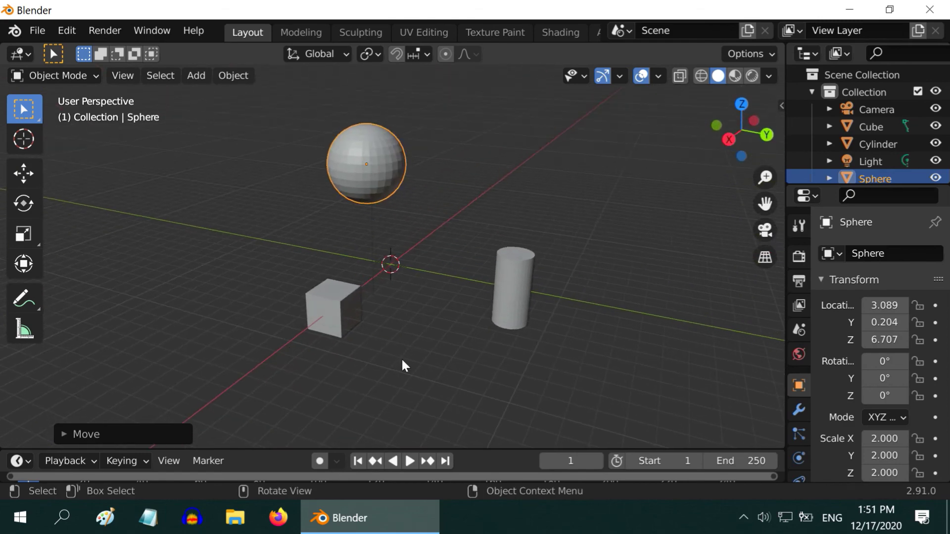
scroll(414, 360, "down", 1)
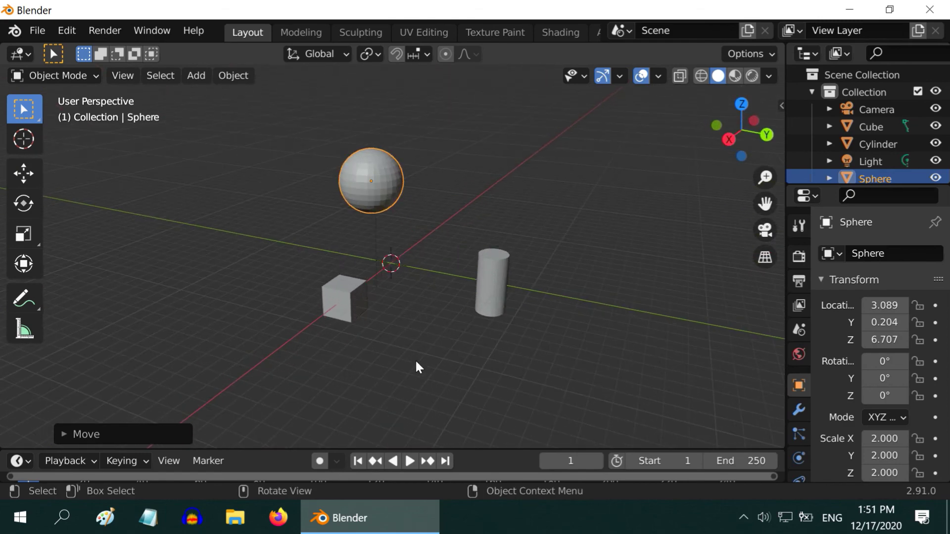